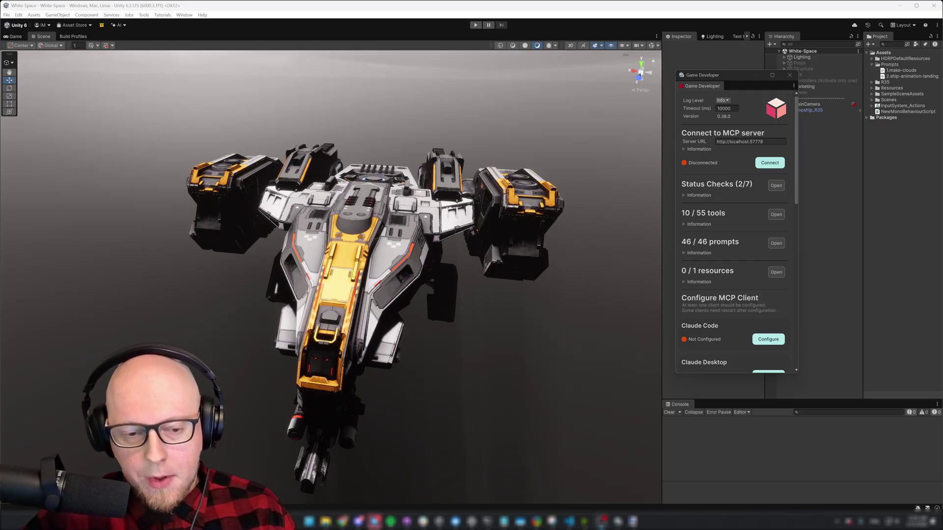
- Switch to the Unity-MCP GitHub page in Chrome and review the README's features down to the installer download
{"action": "mouse_move", "coordinate": [342, 521]}
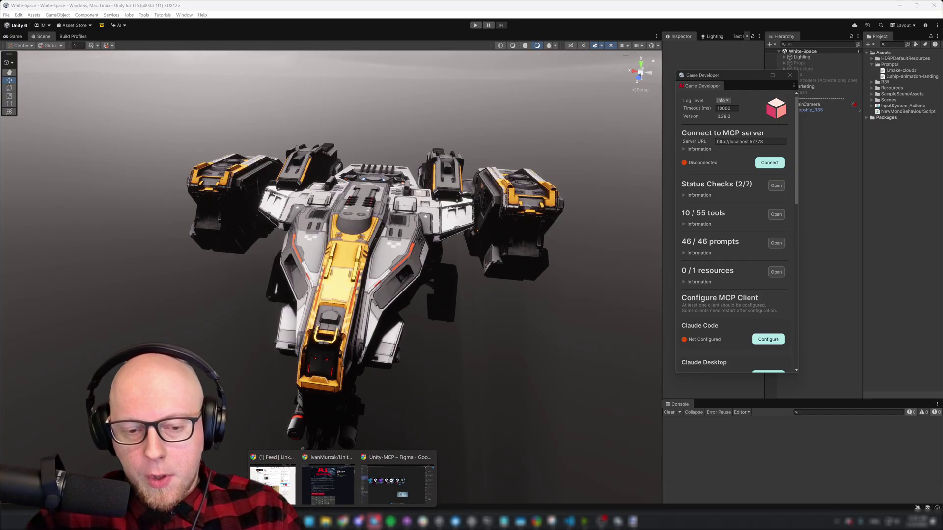
{"action": "left_click", "coordinate": [338, 488]}
{"action": "scroll", "coordinate": [483, 220], "scroll_direction": "up", "scroll_amount": 1}
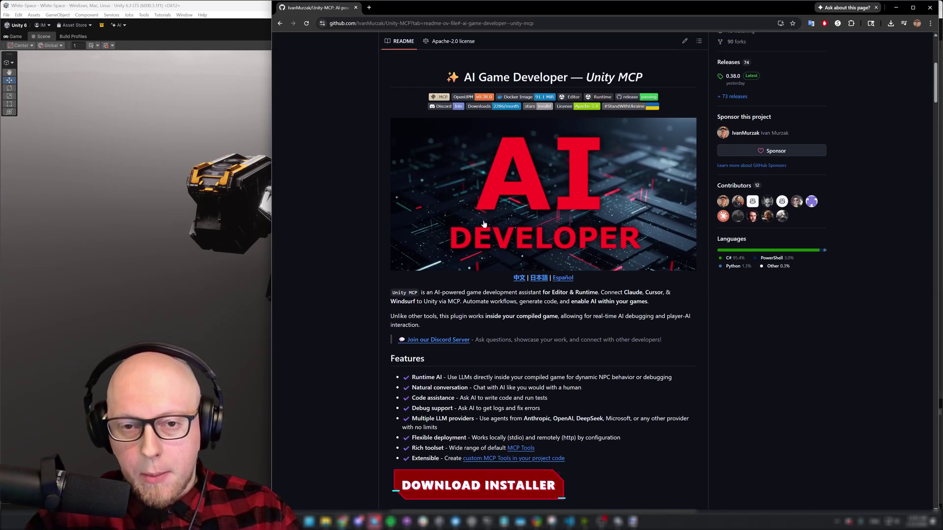
{"action": "scroll", "coordinate": [486, 226], "scroll_direction": "down", "scroll_amount": 1}
{"action": "scroll", "coordinate": [489, 233], "scroll_direction": "up", "scroll_amount": 1}
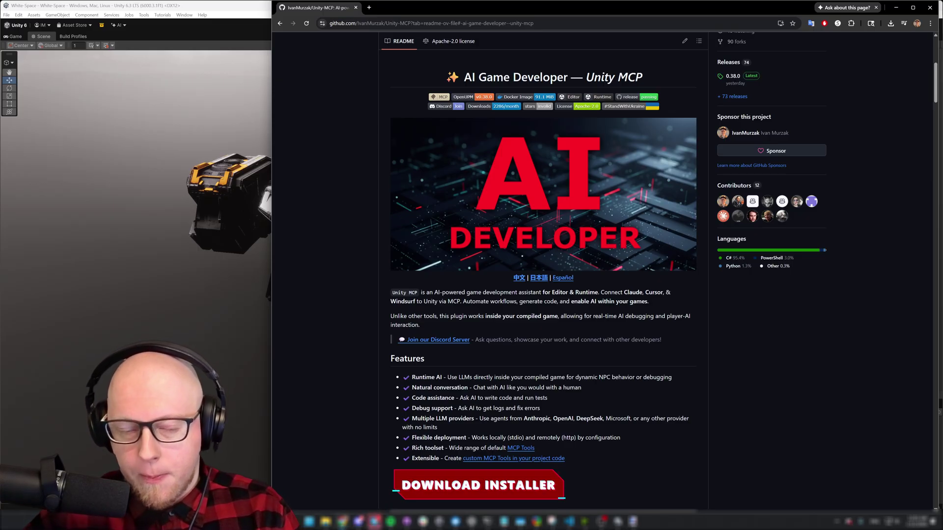
{"action": "scroll", "coordinate": [474, 423], "scroll_direction": "down", "scroll_amount": 1}
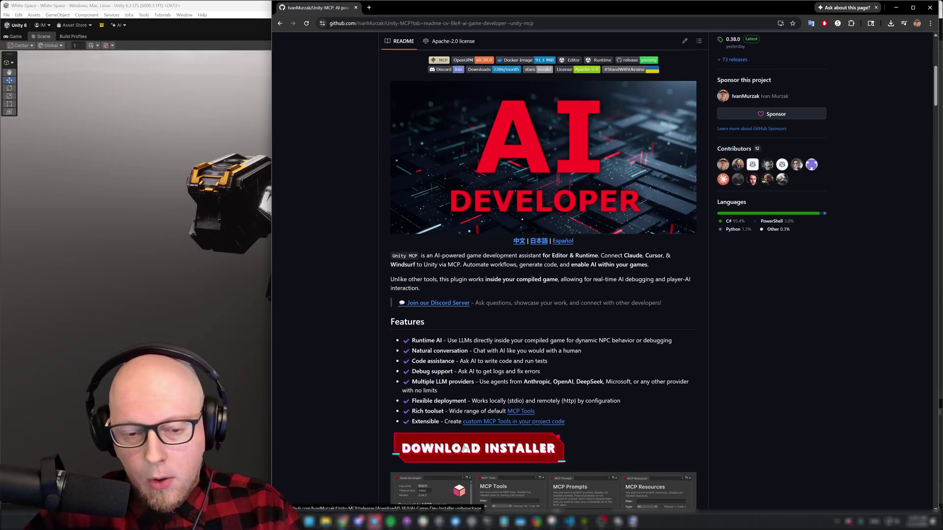
- Open the downloaded AI-Game-Dev-Installer package in Unity, view its import contents and dismiss the import dialog
{"action": "left_click", "coordinate": [889, 25]}
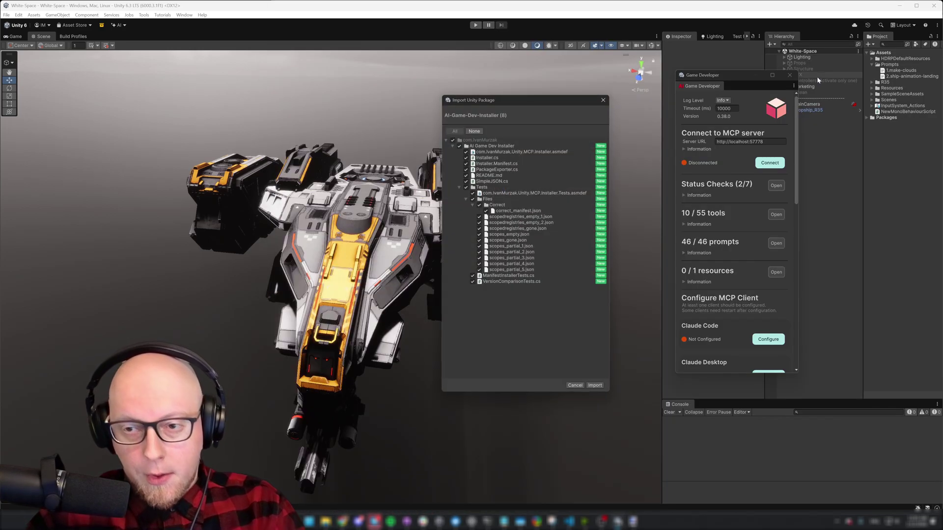
{"action": "left_click_drag", "start_coordinate": [529, 101], "coordinate": [570, 77]}
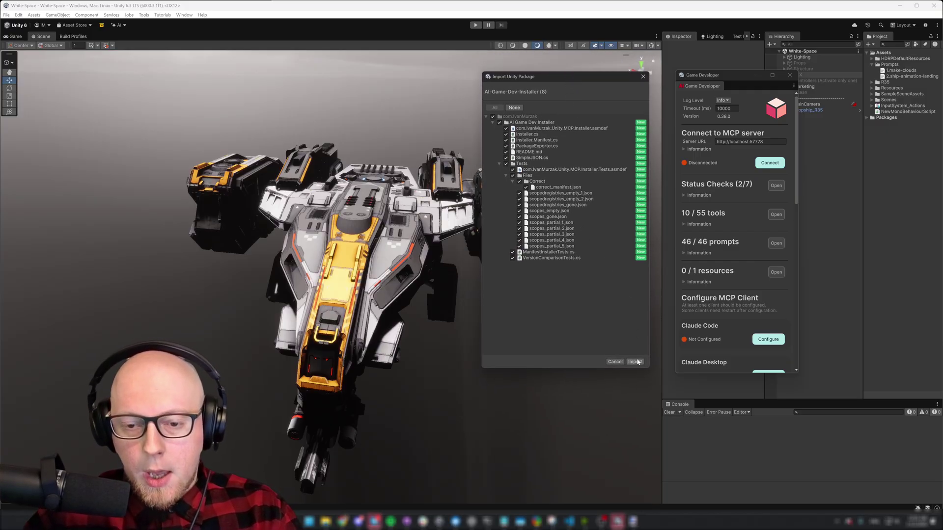
{"action": "left_click", "coordinate": [642, 78]}
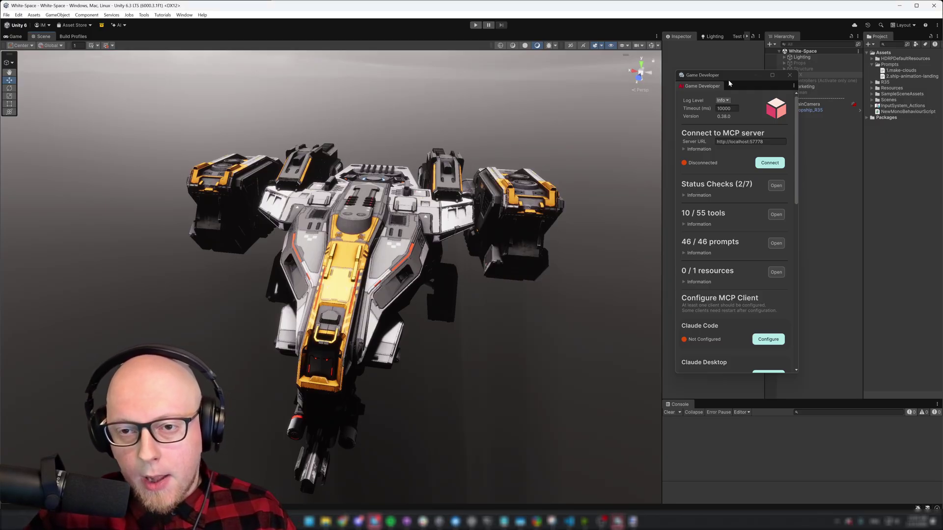
- Configure Claude Code as an MCP client in the Game Developer window and start connecting to the MCP server
{"action": "left_click_drag", "start_coordinate": [729, 80], "coordinate": [530, 123]}
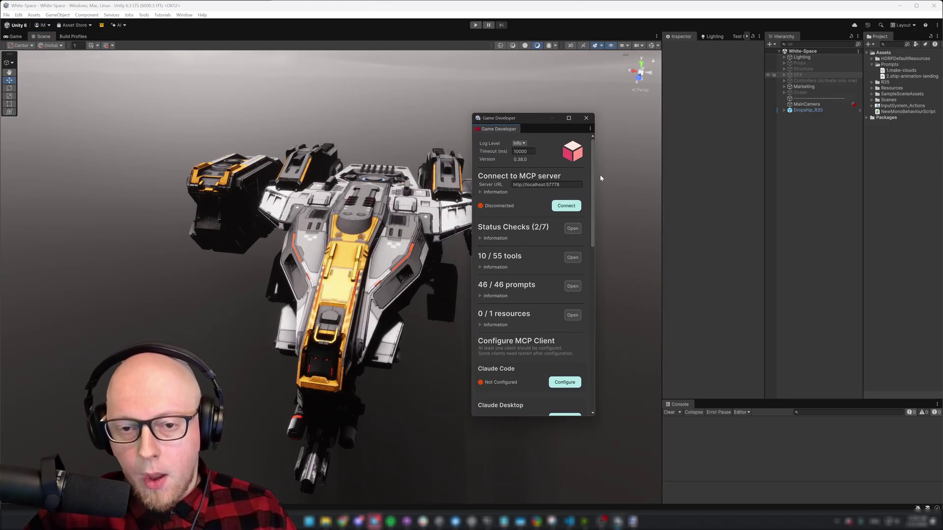
{"action": "left_click_drag", "start_coordinate": [593, 162], "coordinate": [594, 189]}
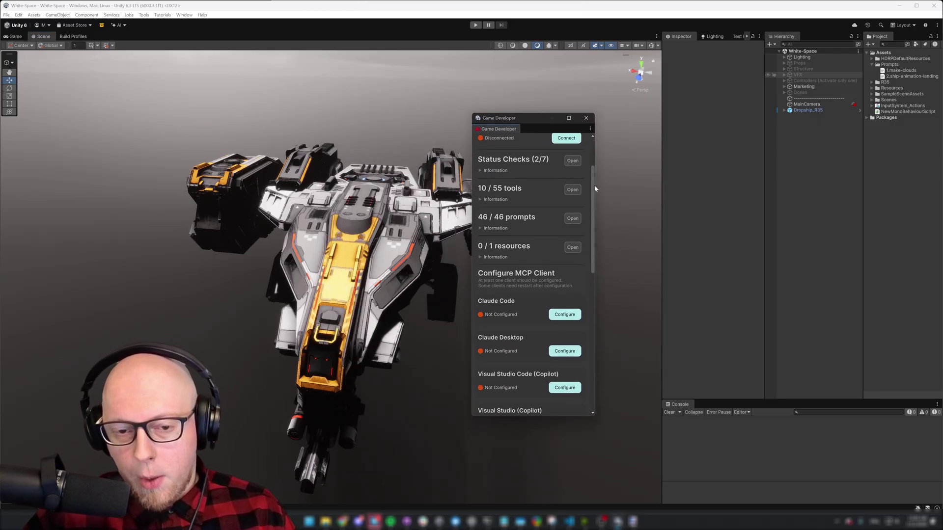
{"action": "left_click", "coordinate": [562, 311]}
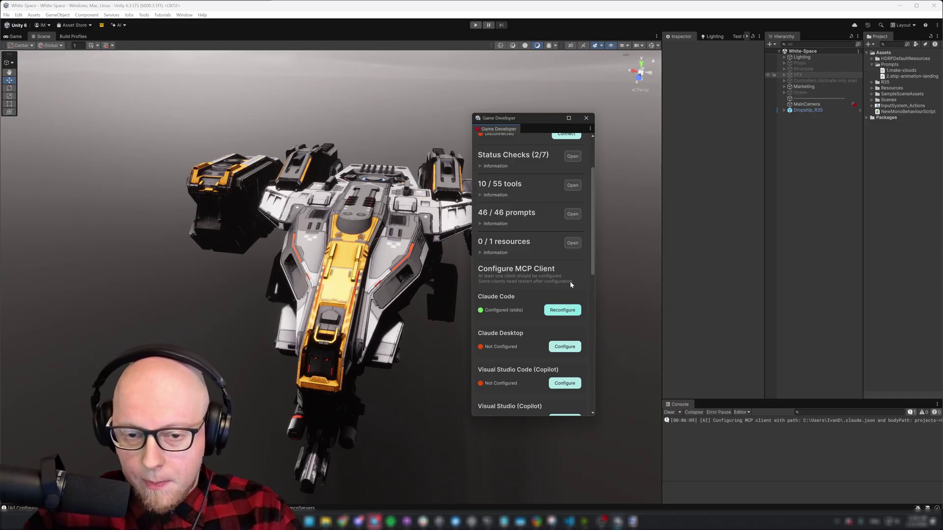
{"action": "left_click_drag", "start_coordinate": [593, 242], "coordinate": [595, 208]}
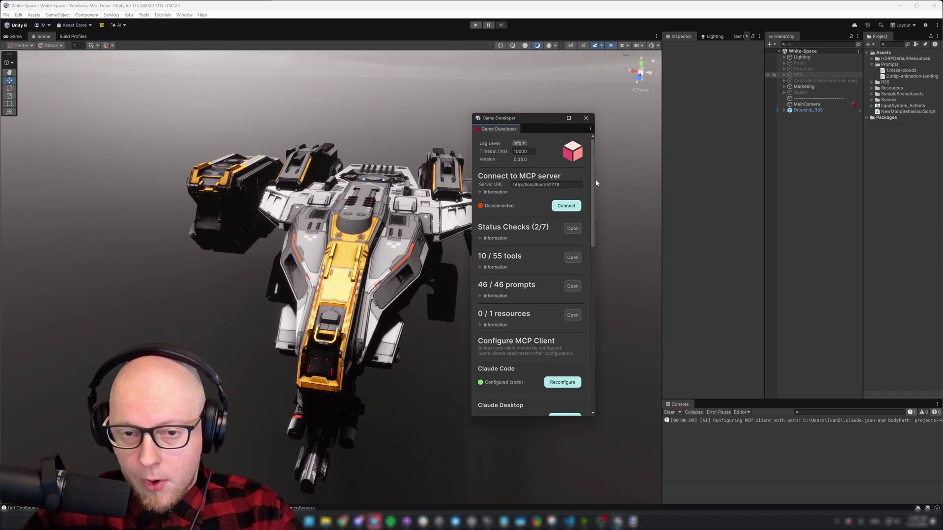
{"action": "left_click", "coordinate": [567, 207]}
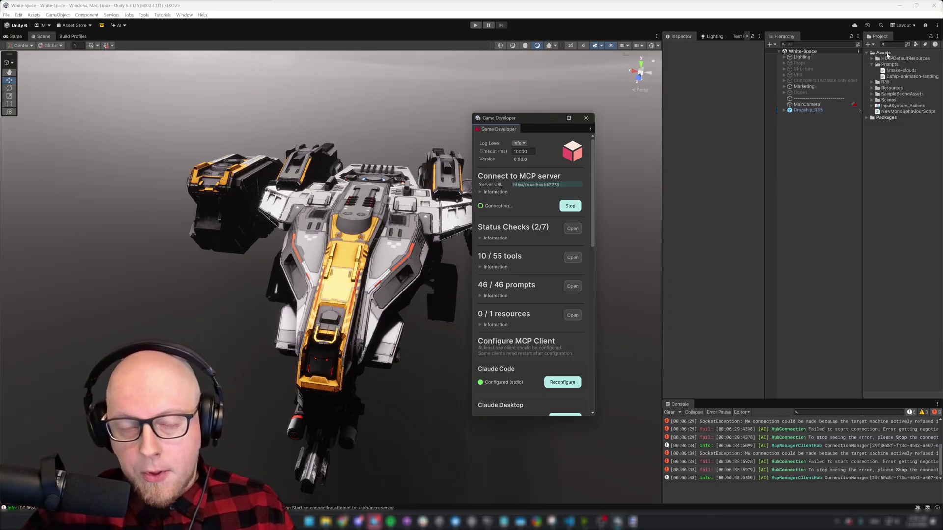
- Show the project's Assets folder in File Explorer and open a terminal in the White-Space project folder
{"action": "right_click", "coordinate": [886, 53]}
{"action": "left_click", "coordinate": [869, 67]}
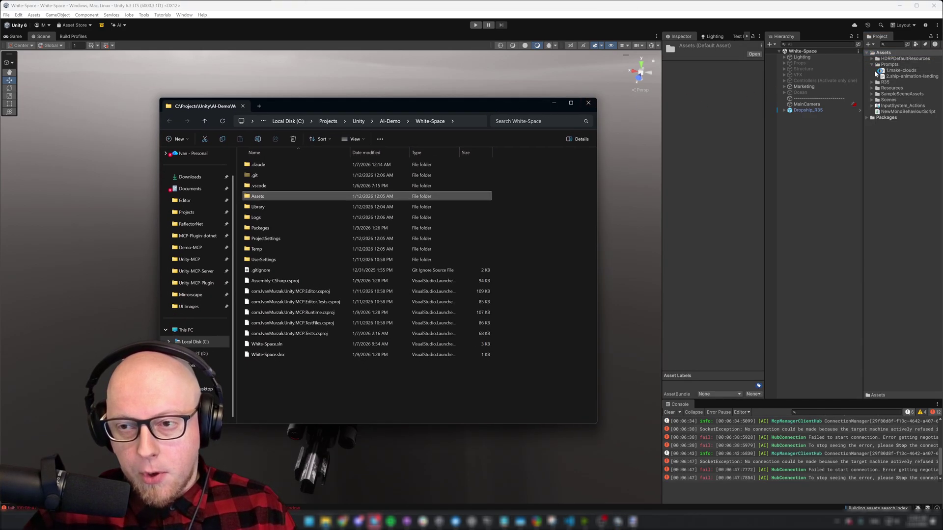
{"action": "right_click", "coordinate": [886, 54]}
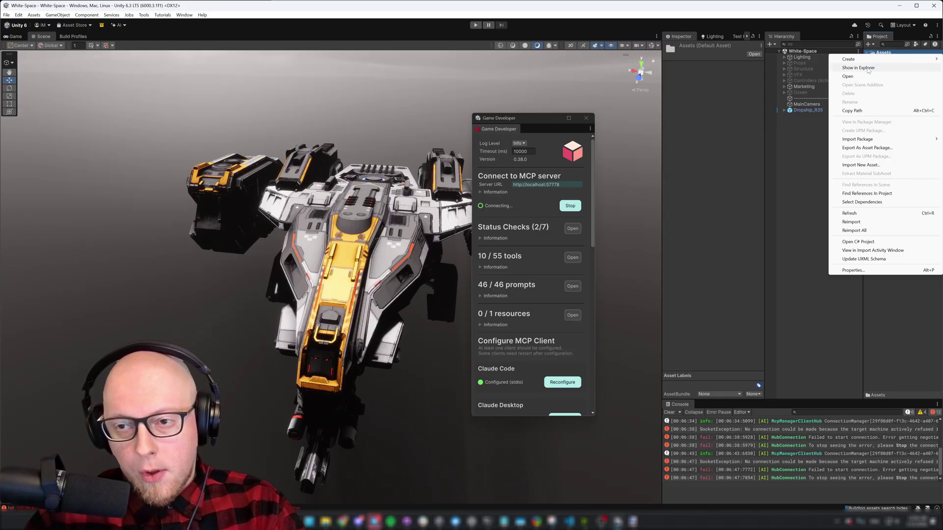
{"action": "left_click", "coordinate": [866, 68]}
{"action": "left_click_drag", "start_coordinate": [444, 107], "coordinate": [526, 105]}
{"action": "right_click", "coordinate": [419, 389]}
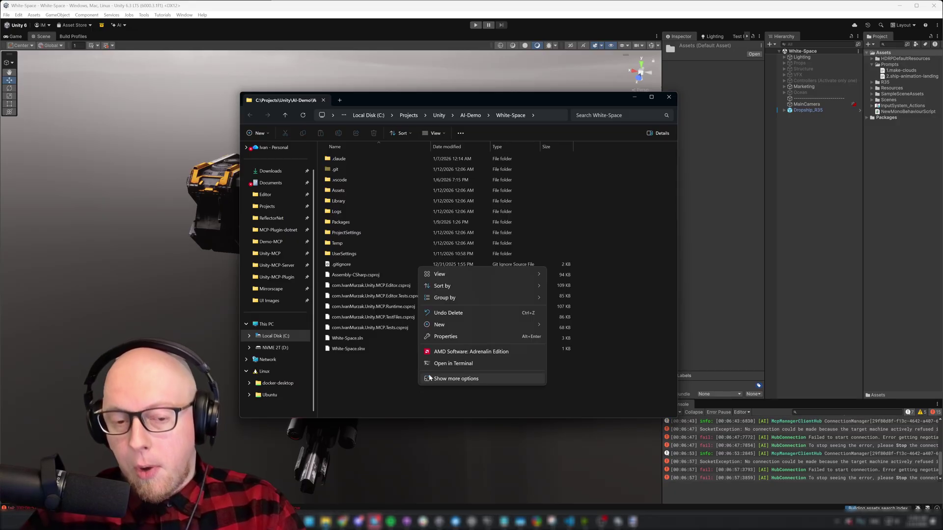
{"action": "left_click", "coordinate": [460, 364]}
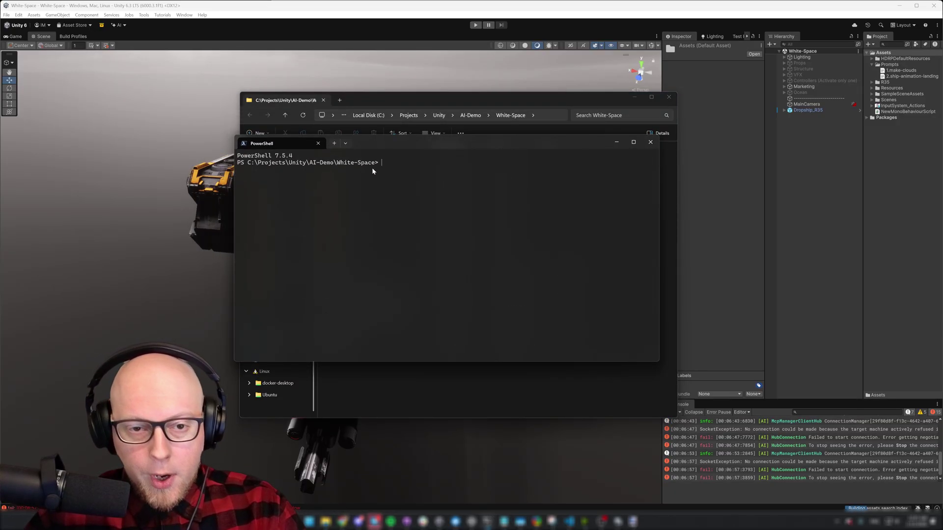
- Start Claude Code with the command claude and accept the updated terms with the Help improve Claude option OFF
{"action": "mouse_move", "coordinate": [378, 163]}
{"action": "left_mouse_down"}
{"action": "mouse_move", "coordinate": [241, 167]}
{"action": "mouse_move", "coordinate": [382, 163]}
{"action": "left_mouse_up"}
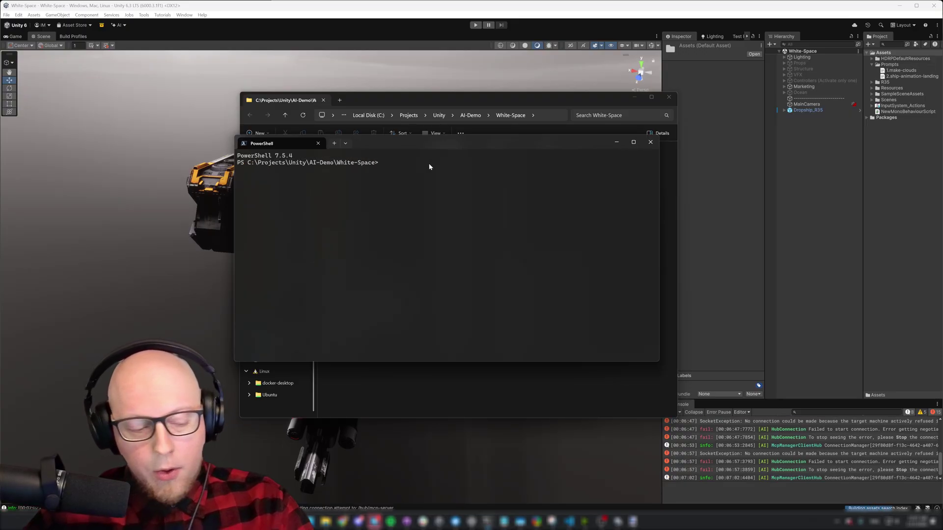
{"action": "type", "text": "claude"}
{"action": "key", "text": "Return"}
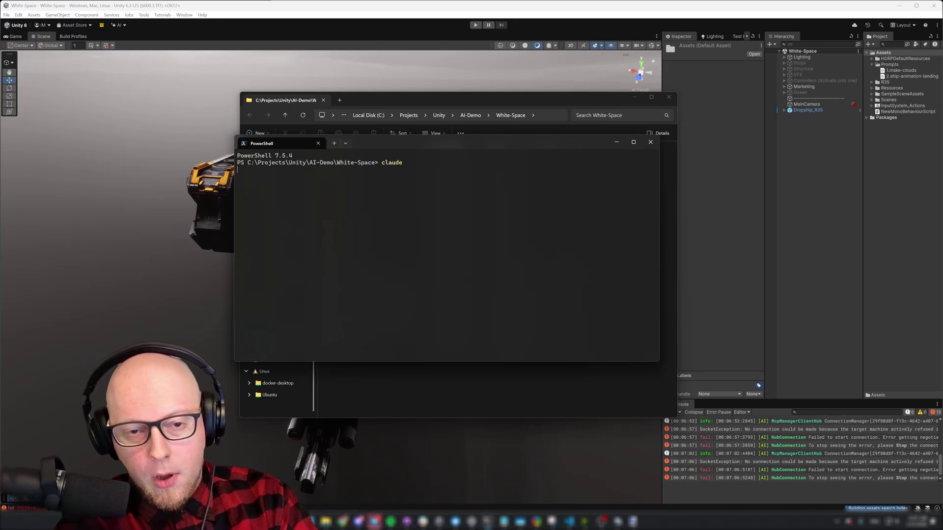
{"action": "left_click_drag", "start_coordinate": [412, 147], "coordinate": [239, 201]}
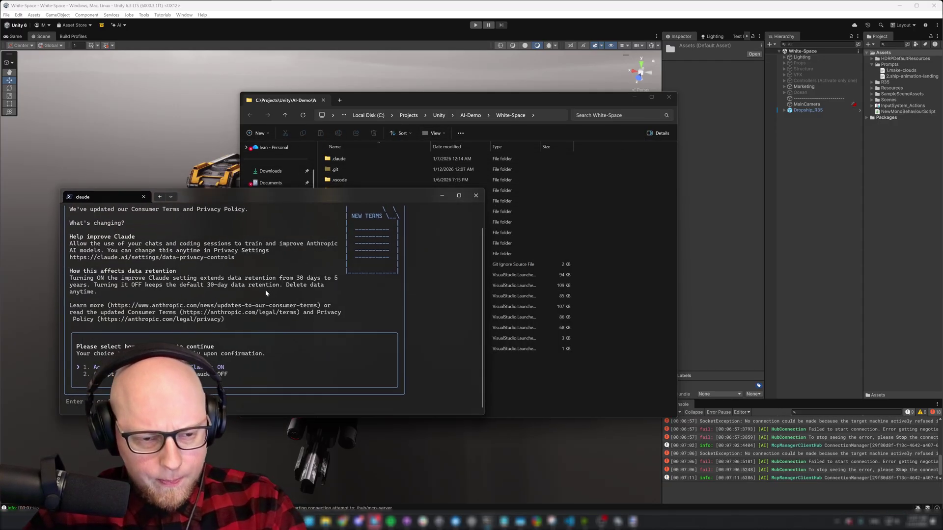
{"action": "key", "text": "Down"}
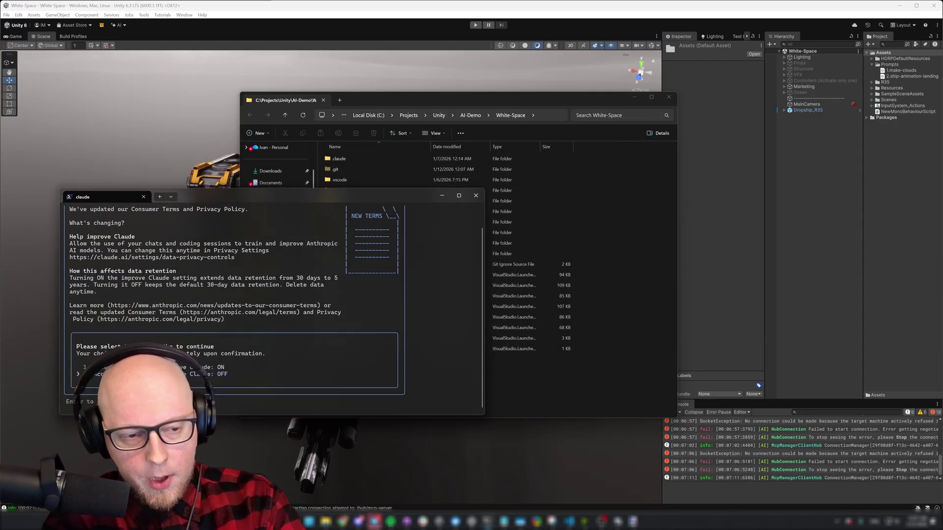
{"action": "key", "text": "Return"}
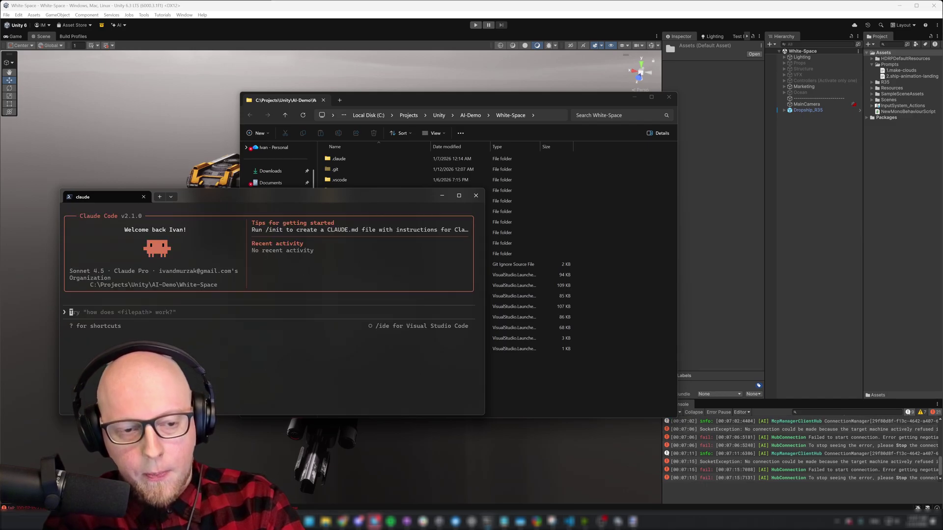
- Minimize File Explorer and arrange the Game Developer window beside the Claude terminal
{"action": "left_click", "coordinate": [635, 99]}
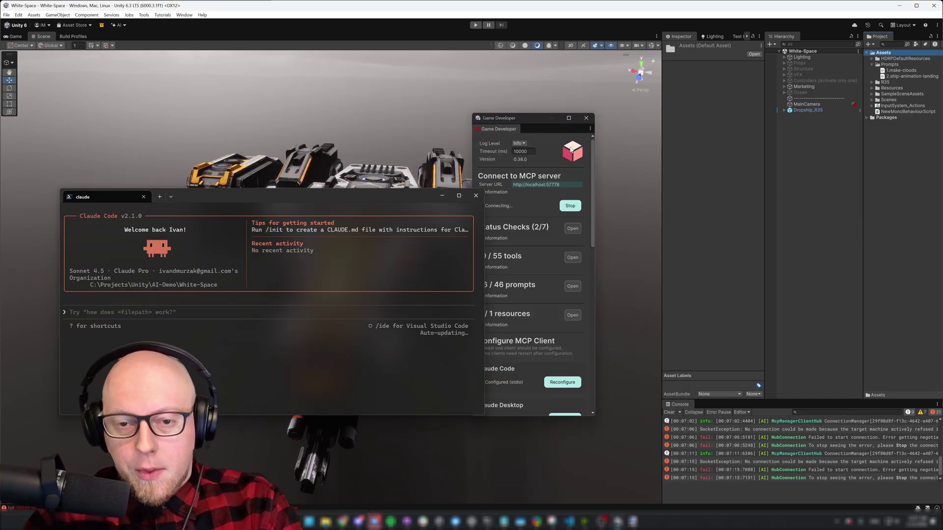
{"action": "left_click_drag", "start_coordinate": [531, 123], "coordinate": [603, 120]}
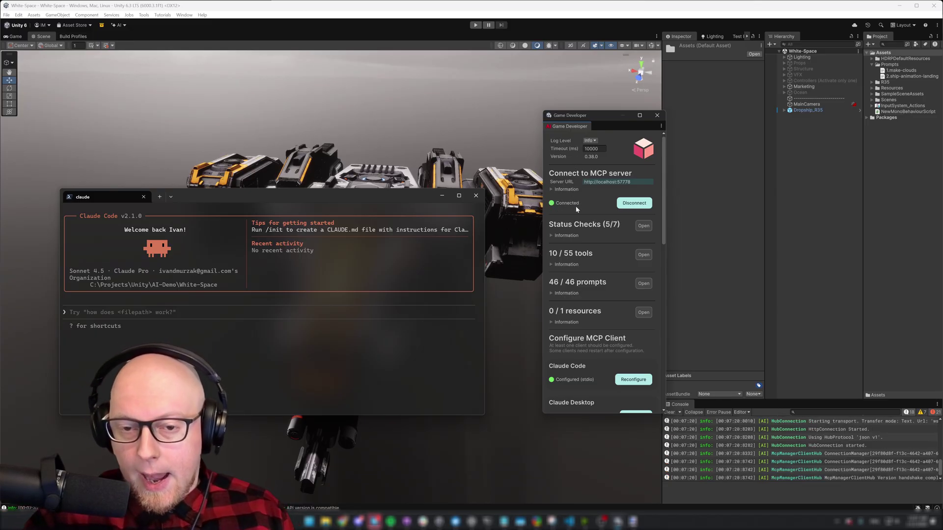
{"action": "left_click_drag", "start_coordinate": [350, 197], "coordinate": [404, 188]}
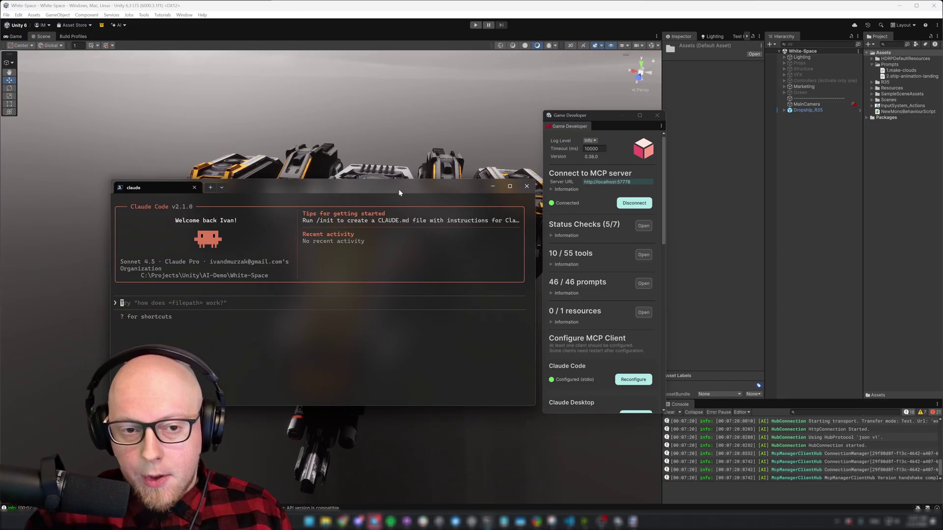
- Run /mcp in Claude Code, check the ai-game-developer server's status with enlarged text, and dismiss the server list
{"action": "type", "text": "/"}
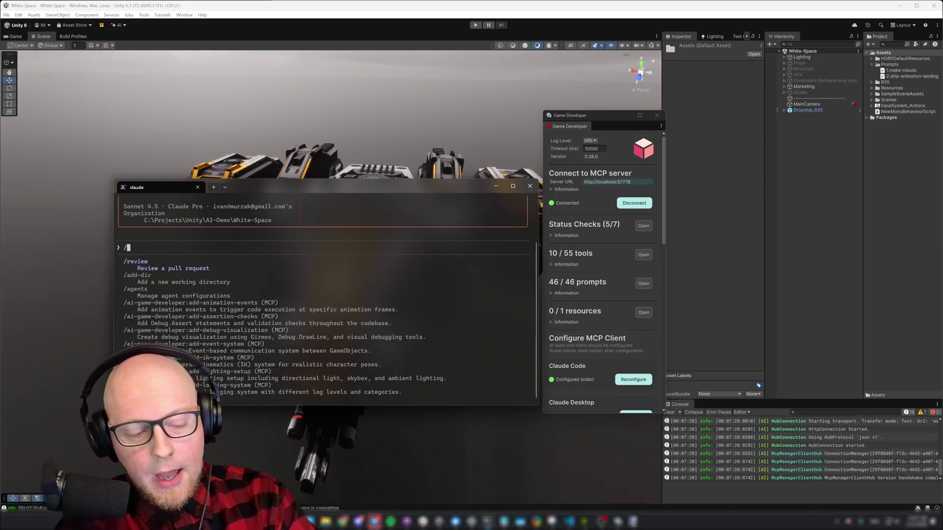
{"action": "type", "text": "mcp"}
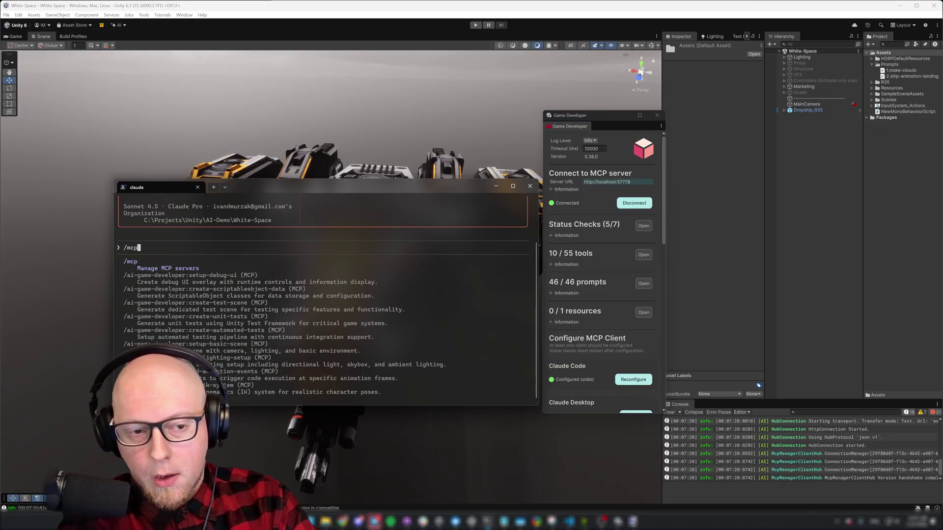
{"action": "key", "text": "Return"}
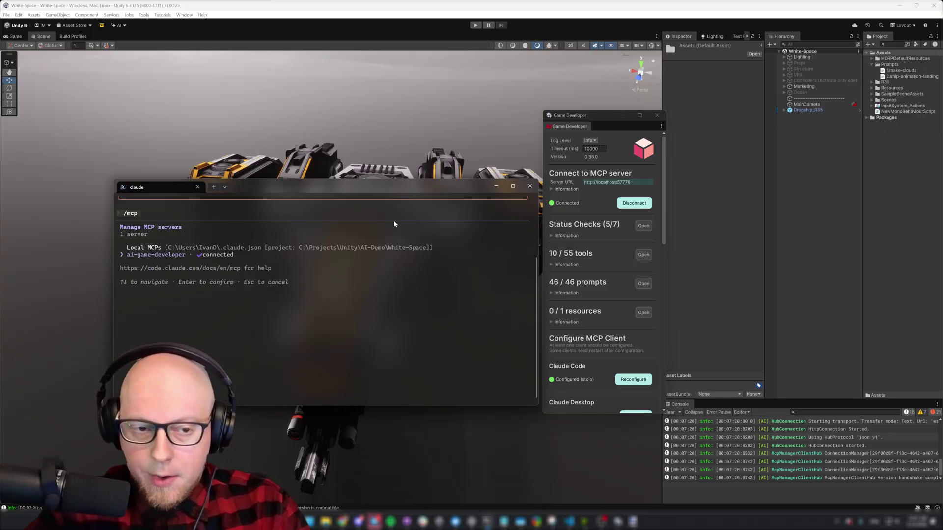
{"action": "scroll", "coordinate": [256, 296], "scroll_direction": "up", "scroll_amount": 2, "text": "ctrl"}
{"action": "scroll", "coordinate": [256, 294], "scroll_direction": "up", "scroll_amount": 2, "text": "ctrl"}
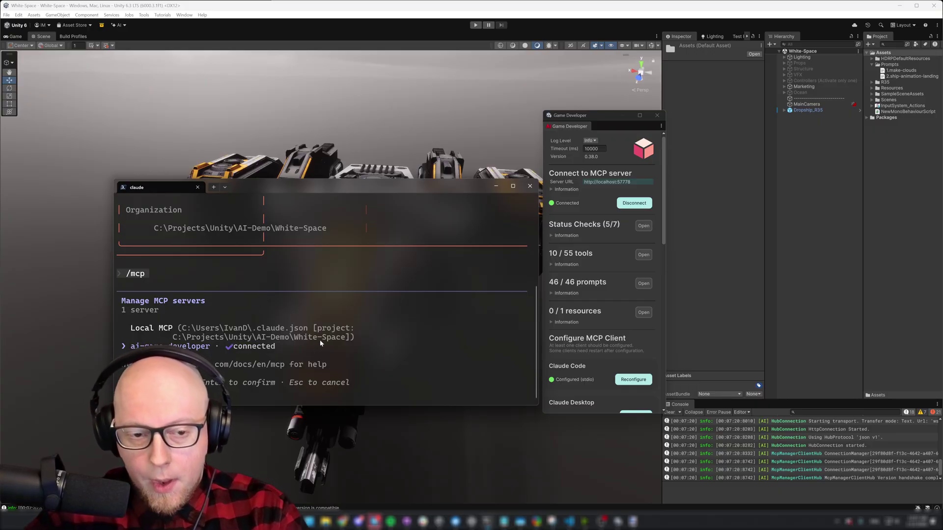
{"action": "key", "text": "Escape"}
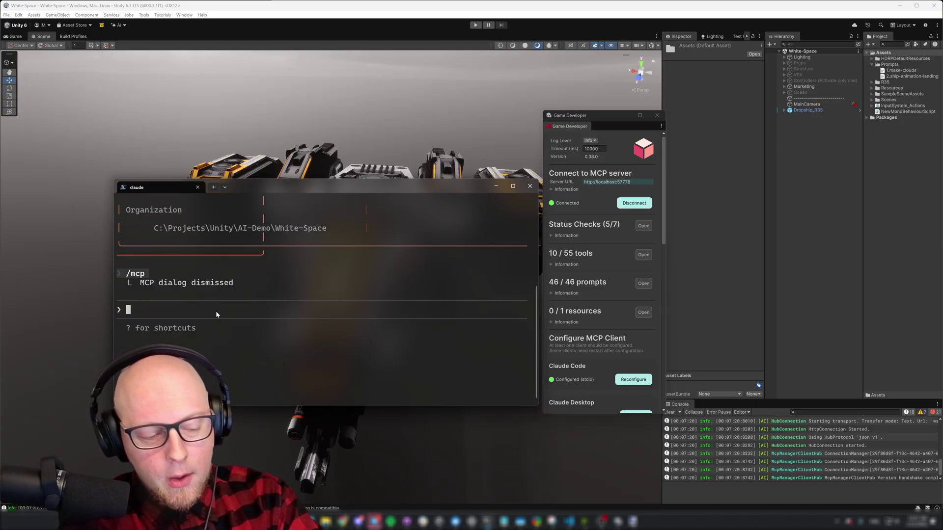
- Ask Claude Code "what do you use see in this scene in Unity Project?"
{"action": "type", "text": "whaty"}
{"action": "key", "text": "BackSpace"}
{"action": "key", "text": "BackSpace"}
{"action": "key", "text": "BackSpace"}
{"action": "key", "text": "BackSpace"}
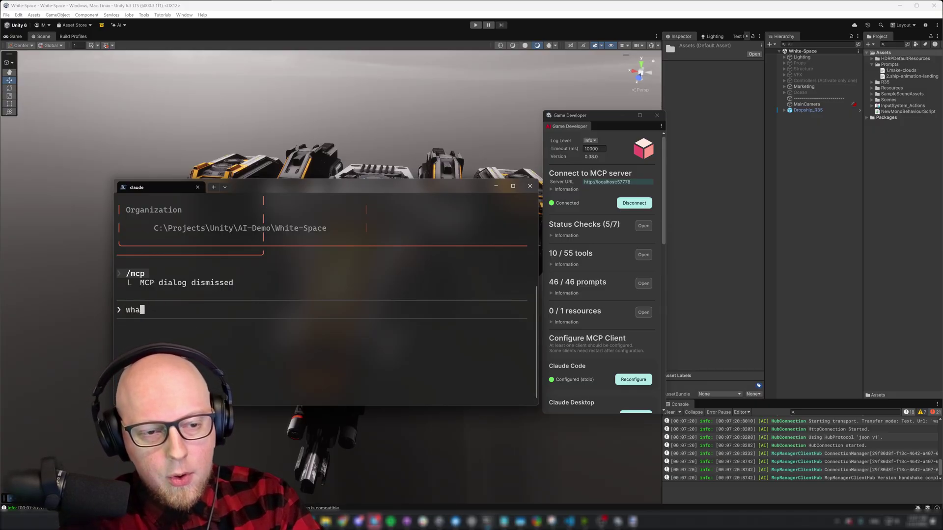
{"action": "type", "text": "at do you use"}
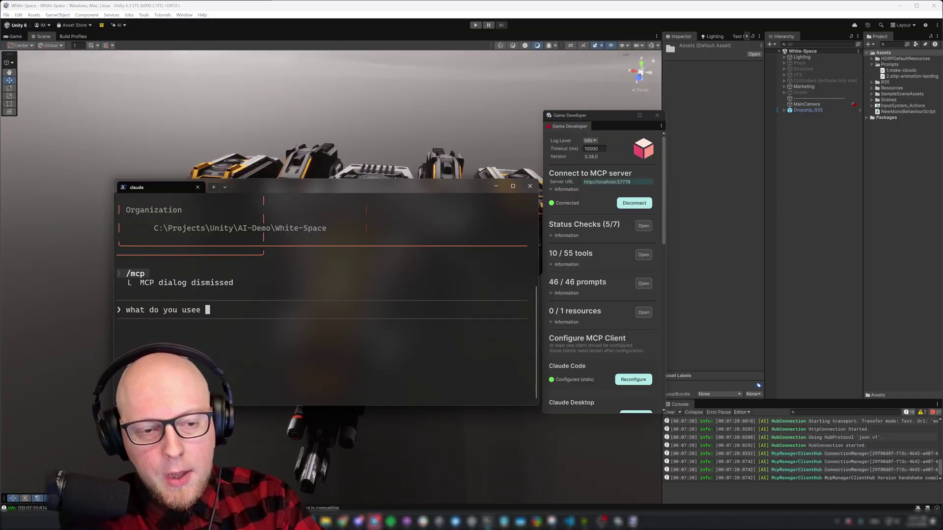
{"action": "type", "text": " see in t"}
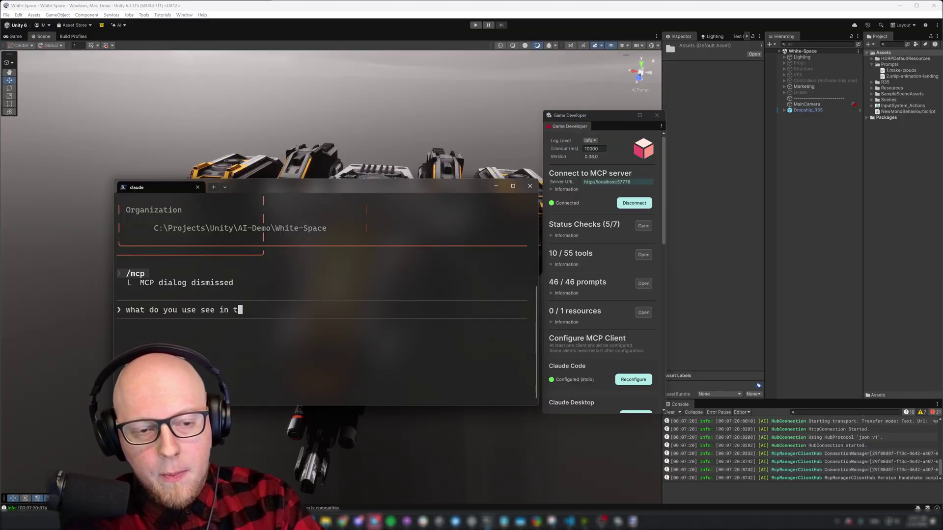
{"action": "type", "text": "his scene in Un"}
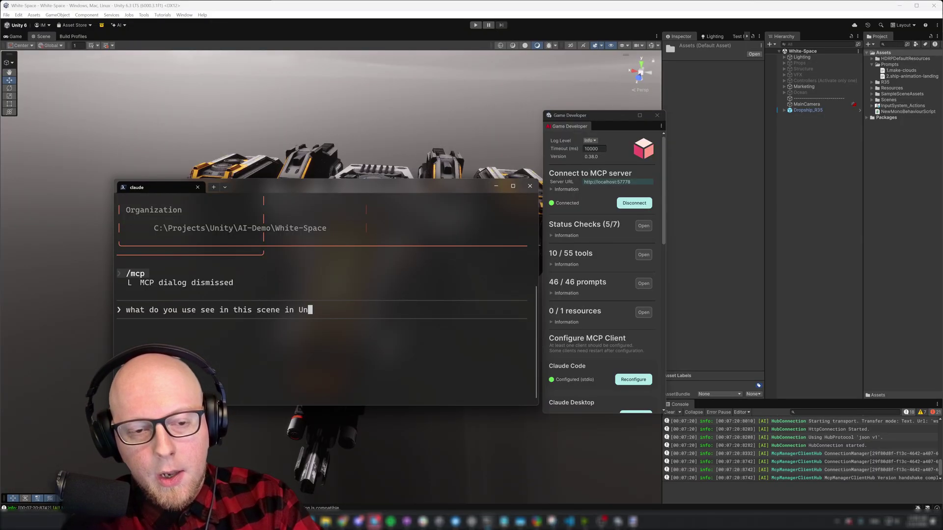
{"action": "type", "text": "ity Project?"}
{"action": "key", "text": "Return"}
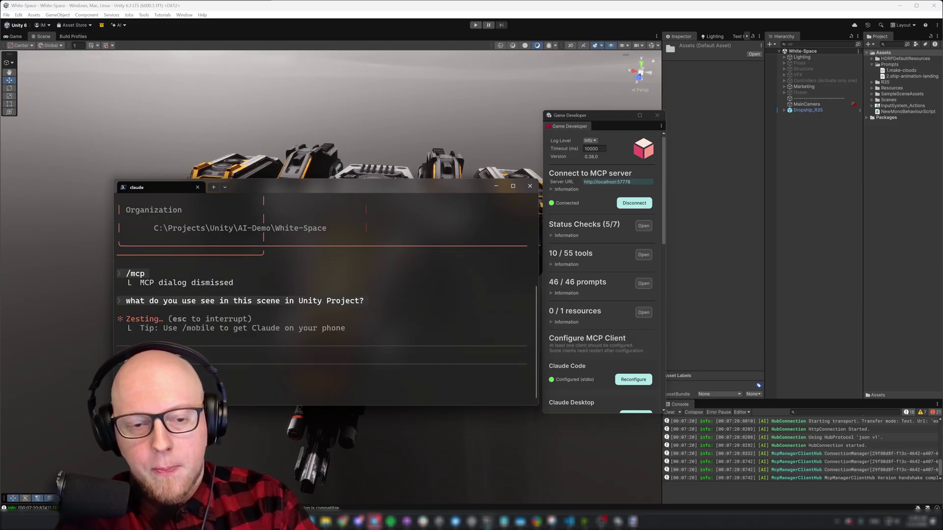
- Open the MCP Tools list beside the Game Developer window and browse its enabled and disabled tools down to the GameObject entries
{"action": "left_click_drag", "start_coordinate": [295, 187], "coordinate": [217, 186]}
{"action": "left_click", "coordinate": [643, 255]}
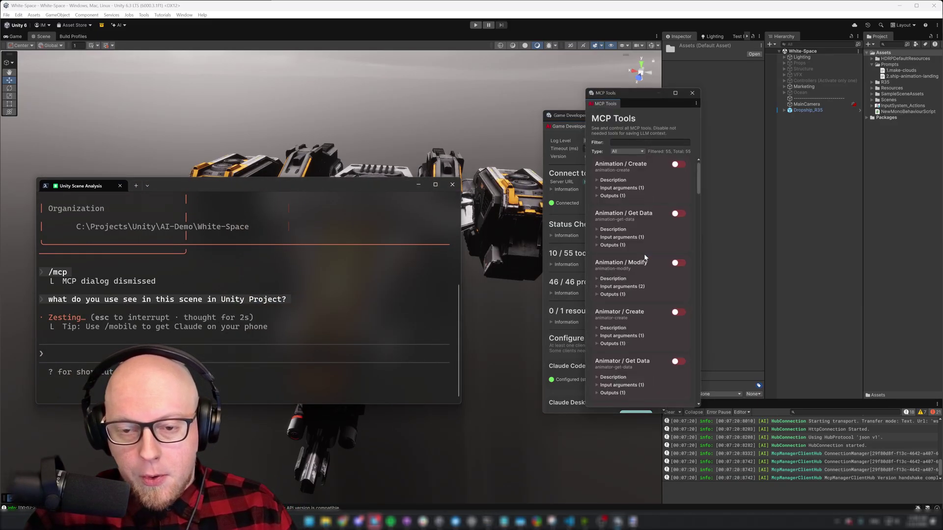
{"action": "left_click_drag", "start_coordinate": [635, 93], "coordinate": [721, 93]}
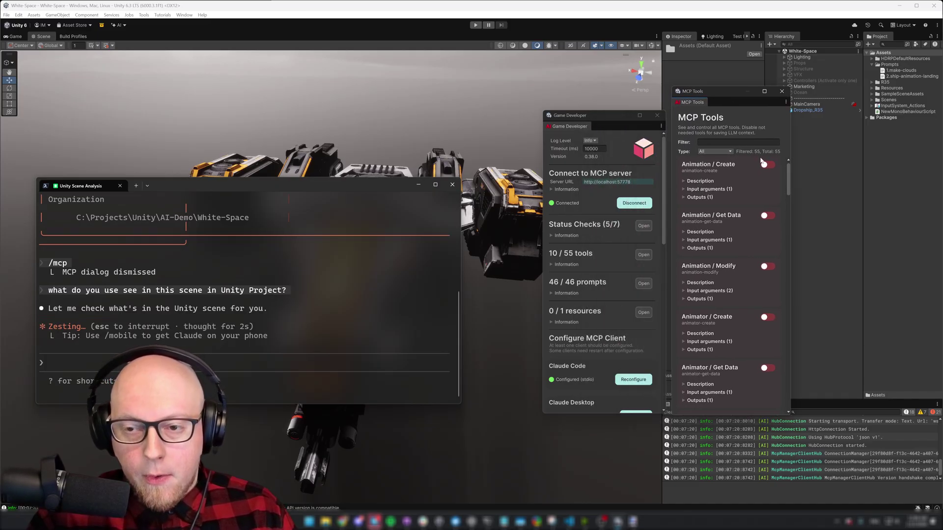
{"action": "left_click_drag", "start_coordinate": [788, 182], "coordinate": [784, 322]}
{"action": "scroll", "coordinate": [739, 259], "scroll_direction": "down", "scroll_amount": 3}
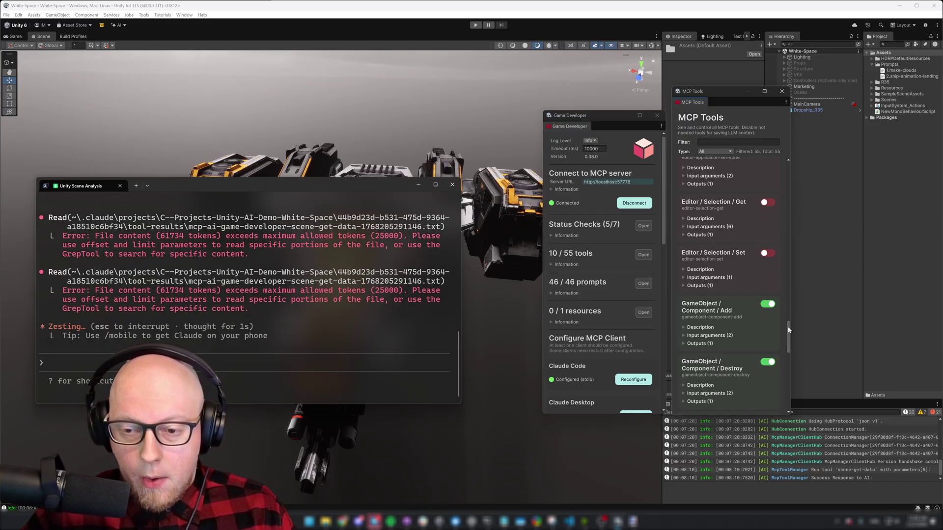
{"action": "left_click_drag", "start_coordinate": [788, 330], "coordinate": [790, 323]}
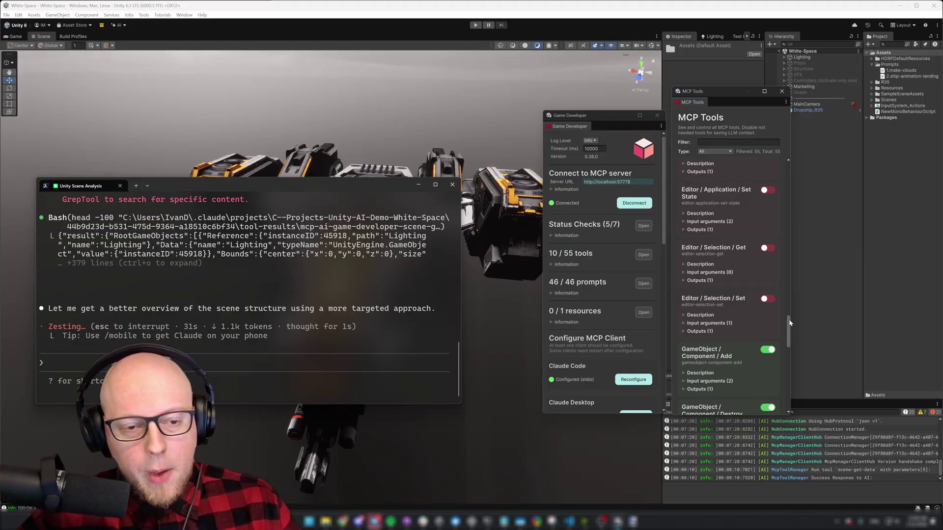
- Review the MCP entries in the Unity console and the available Game Developer log levels, leaving the level at Info
{"action": "left_click_drag", "start_coordinate": [269, 188], "coordinate": [283, 183]}
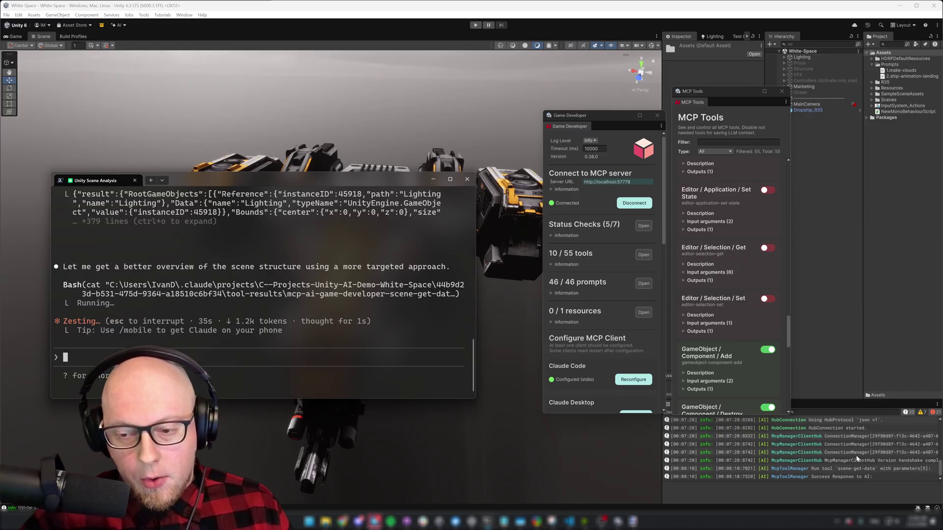
{"action": "scroll", "coordinate": [856, 458], "scroll_direction": "up", "scroll_amount": 3}
{"action": "scroll", "coordinate": [856, 458], "scroll_direction": "down", "scroll_amount": 2}
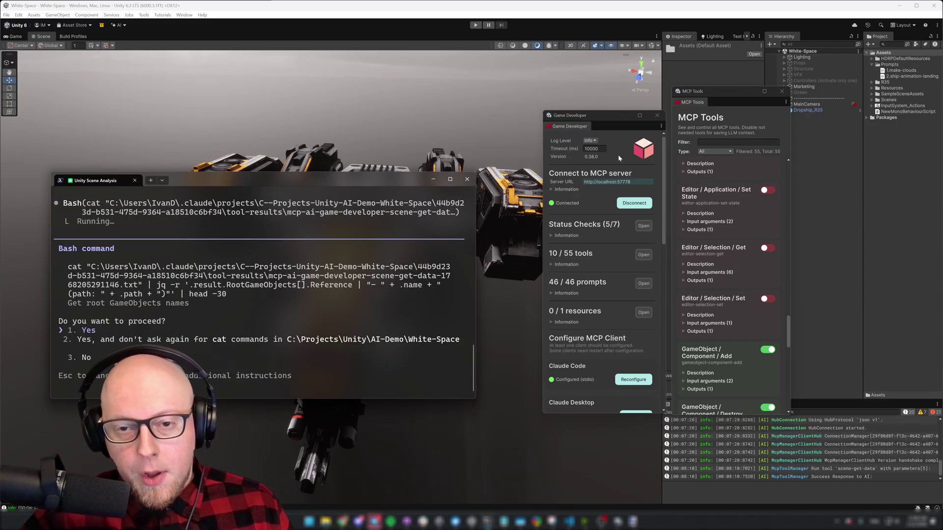
{"action": "left_click", "coordinate": [592, 141]}
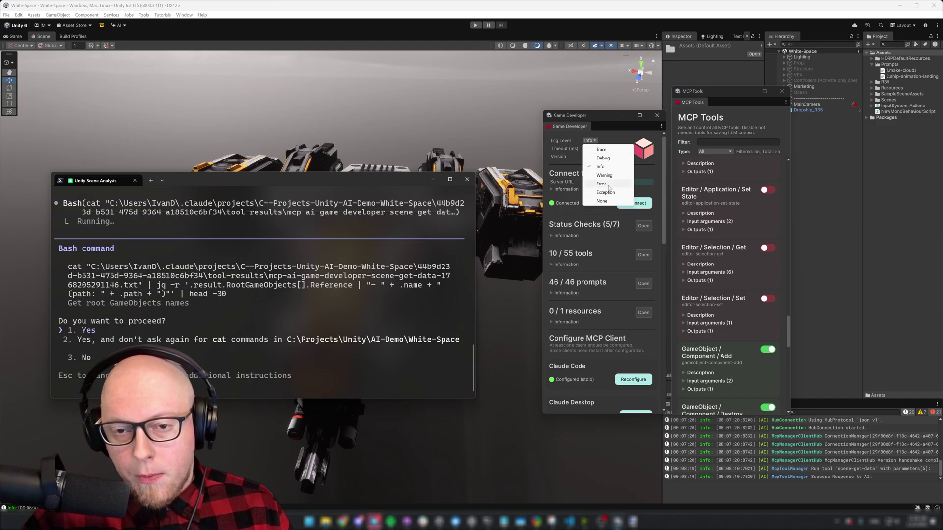
{"action": "left_click", "coordinate": [558, 157]}
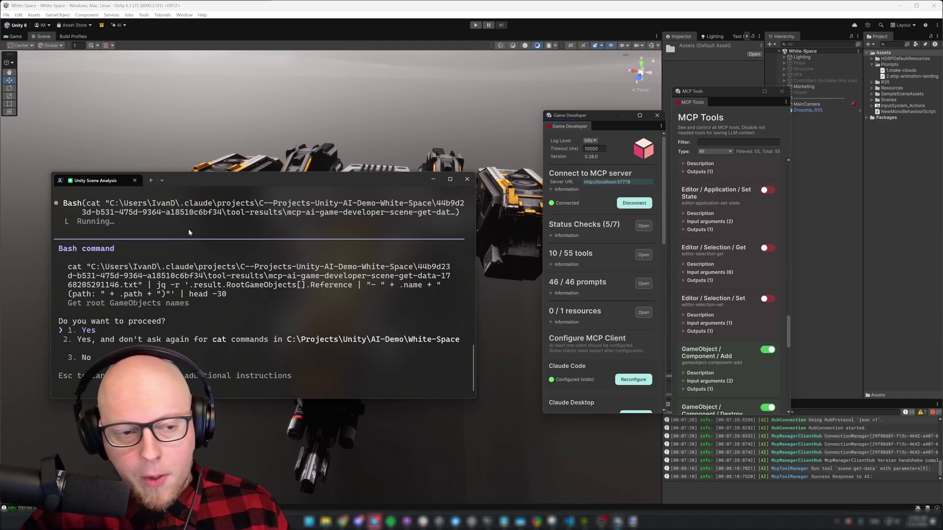
- Enlarge the Claude terminal and approve the Bash command, choosing not to be asked again for cat commands in the White-Space project
{"action": "left_click_drag", "start_coordinate": [203, 186], "coordinate": [220, 184]}
{"action": "key", "text": "Down"}
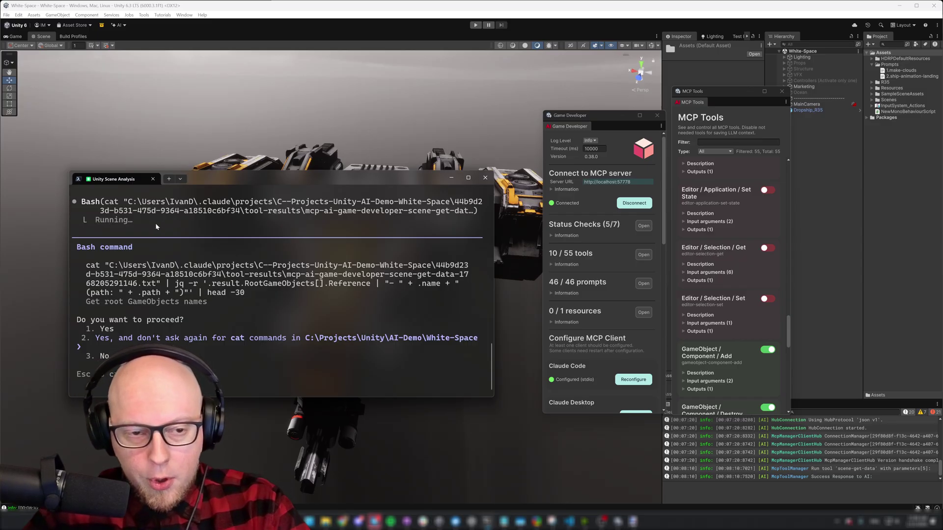
{"action": "left_click_drag", "start_coordinate": [68, 172], "coordinate": [23, 142]}
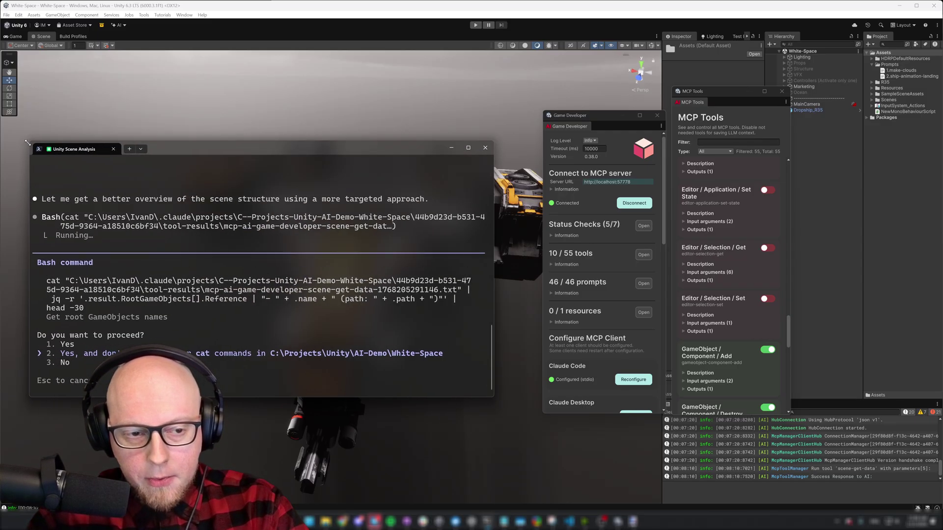
{"action": "key", "text": "Down"}
{"action": "key", "text": "Up"}
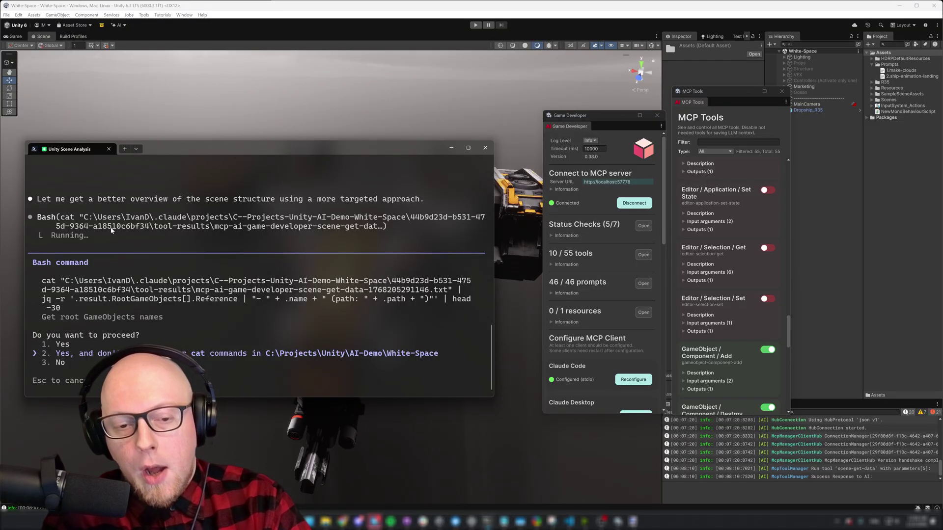
{"action": "key", "text": "Return"}
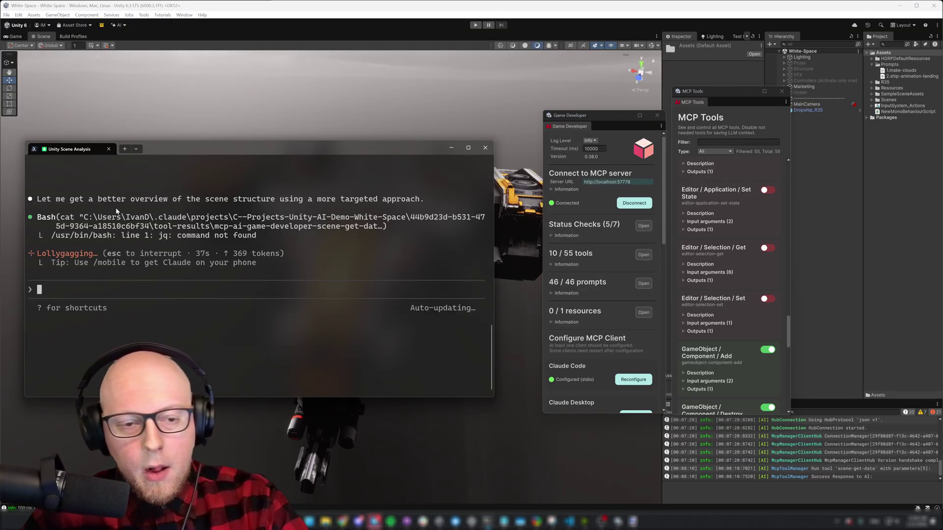
- Move the terminal and MCP Tools windows clear of the Hierarchy and approve Claude's PowerShell command for parsing the scene JSON
{"action": "left_click_drag", "start_coordinate": [198, 148], "coordinate": [207, 176]}
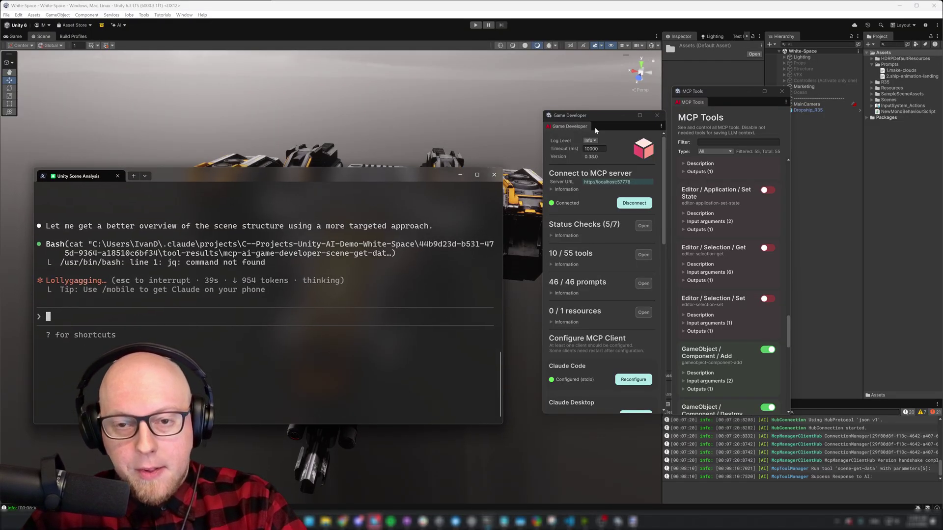
{"action": "left_click_drag", "start_coordinate": [734, 95], "coordinate": [744, 164]}
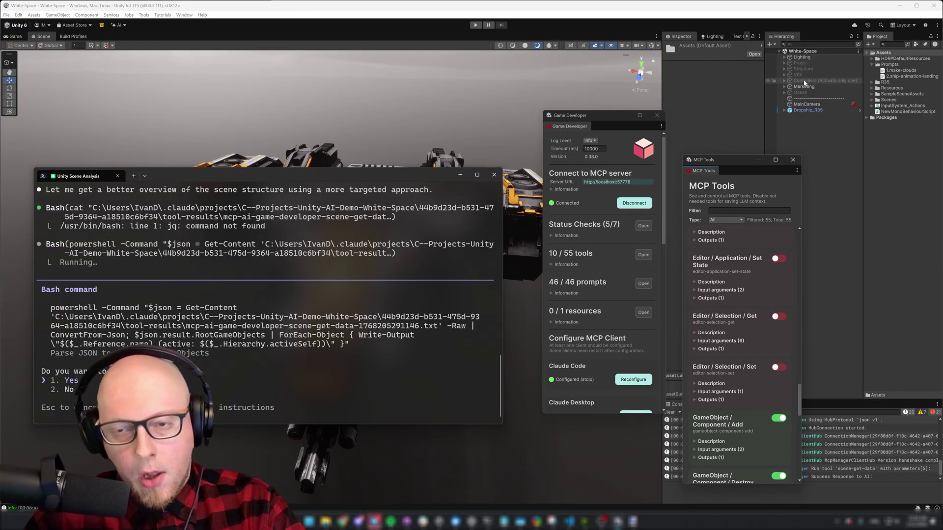
{"action": "left_click", "coordinate": [338, 351]}
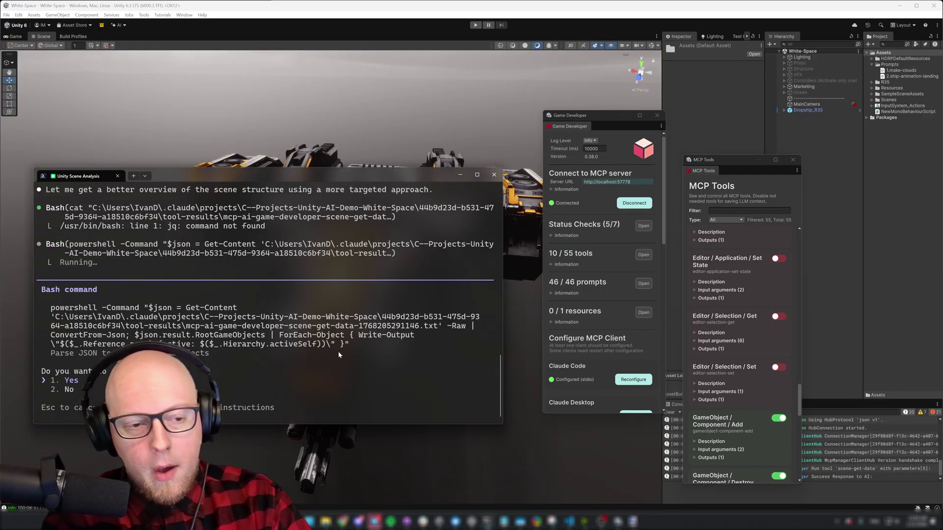
{"action": "key", "text": "Return"}
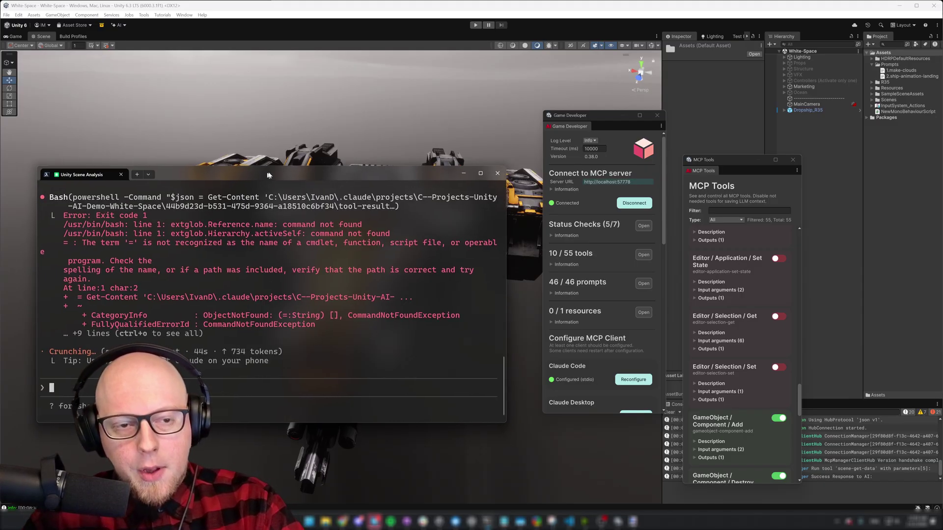
- Rearrange the terminal and MCP Tools windows, examine the MCP Resources list, and close it
{"action": "left_click_drag", "start_coordinate": [263, 178], "coordinate": [283, 164]}
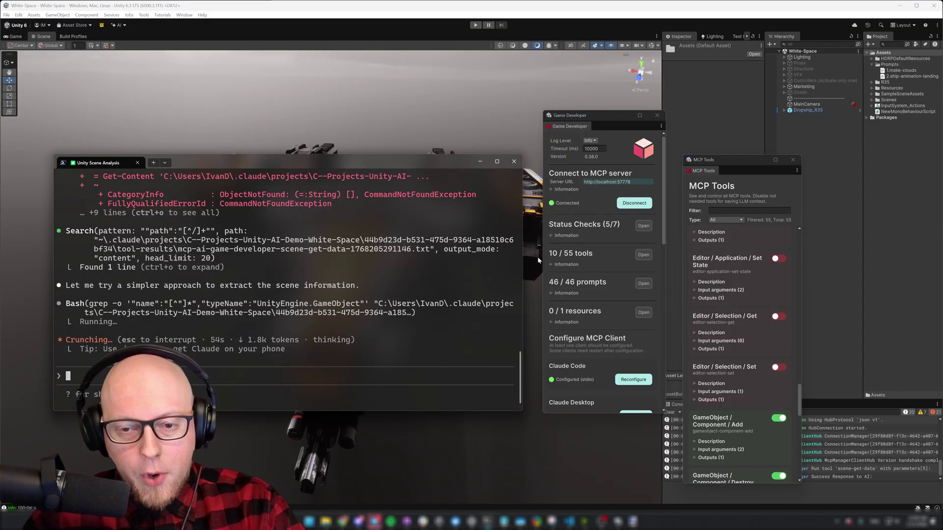
{"action": "left_click_drag", "start_coordinate": [728, 164], "coordinate": [729, 94]}
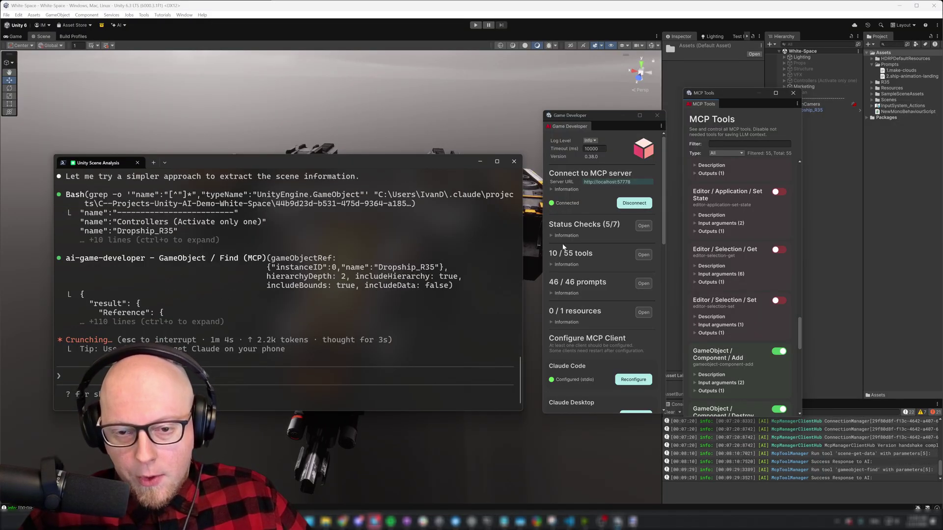
{"action": "left_click", "coordinate": [642, 312]}
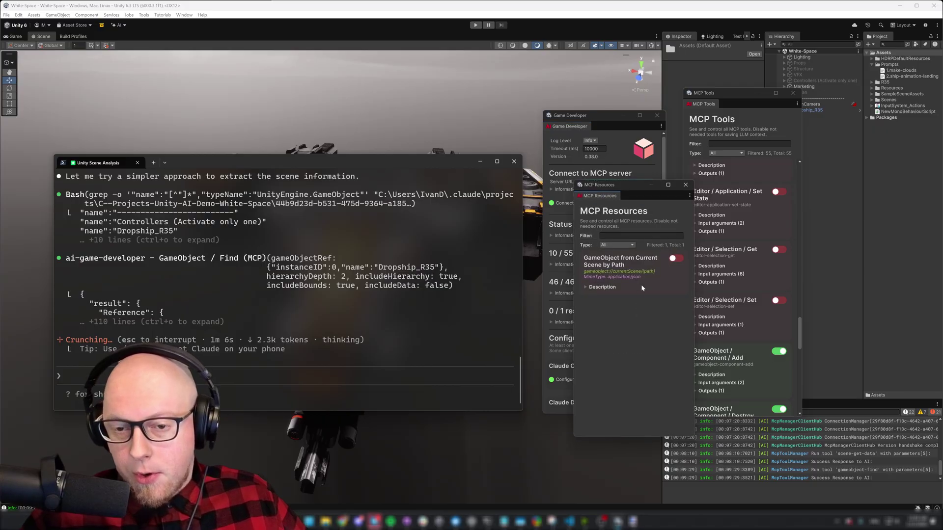
{"action": "left_click", "coordinate": [685, 184]}
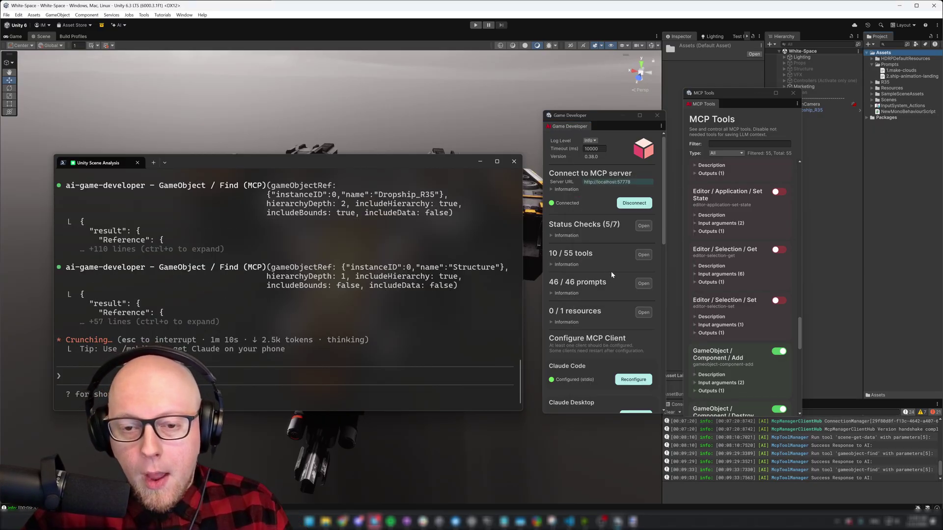
- Open the MCP Prompts list beside the terminal, look up the matching /setup commands in Claude Code, and clear the prompt
{"action": "left_click", "coordinate": [638, 284]}
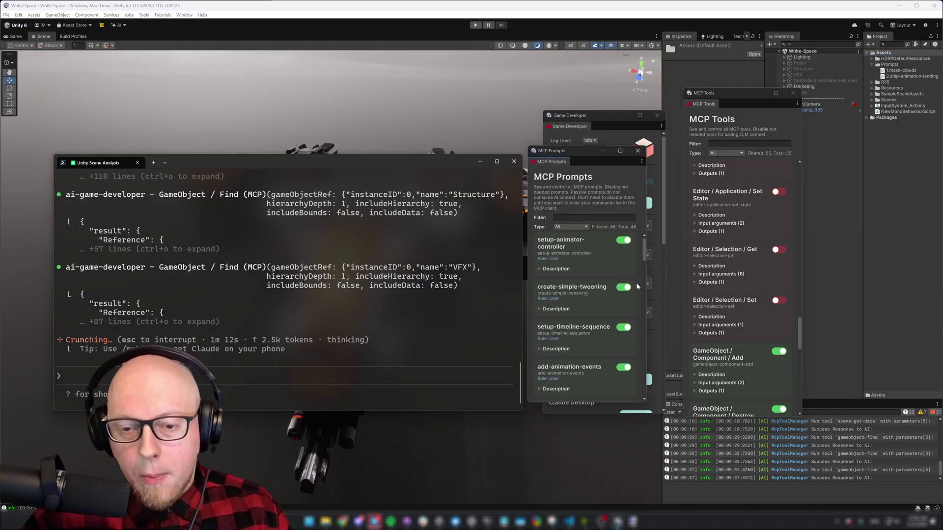
{"action": "left_click_drag", "start_coordinate": [573, 152], "coordinate": [638, 154]}
{"action": "left_click", "coordinate": [230, 372]}
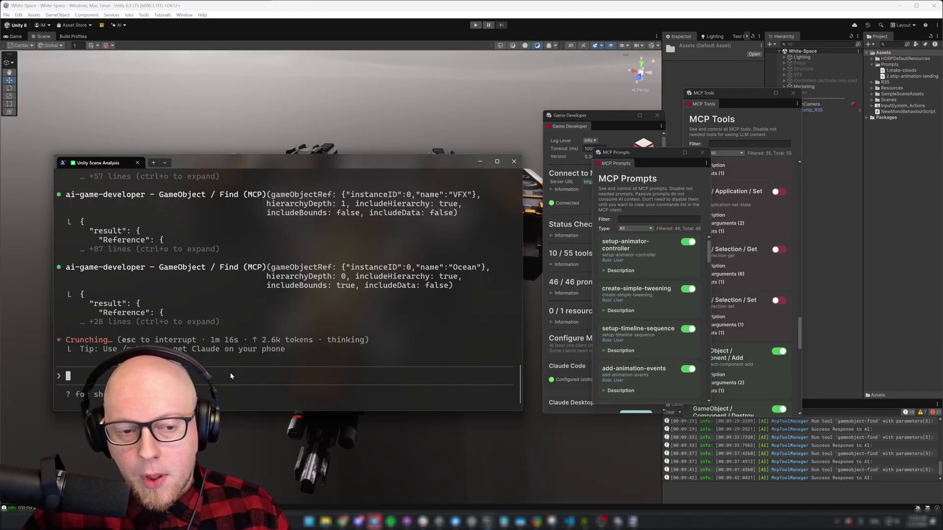
{"action": "type", "text": "/"}
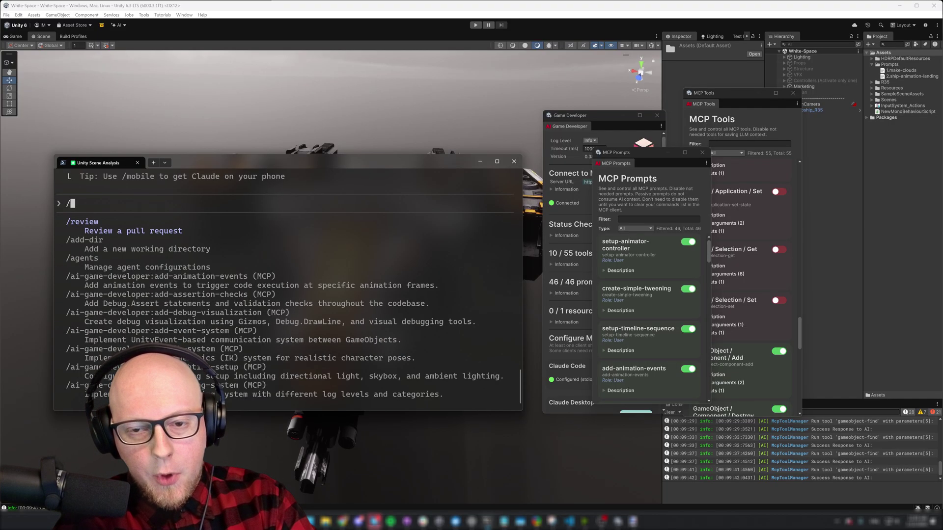
{"action": "type", "text": "setup"}
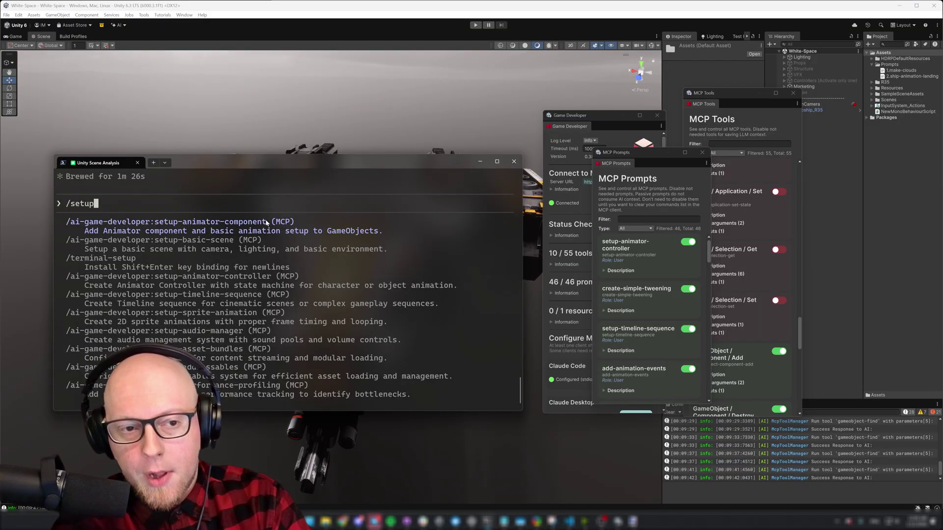
{"action": "key", "text": "BackSpace"}
{"action": "key", "text": "BackSpace"}
{"action": "key", "text": "BackSpace"}
{"action": "key", "text": "BackSpace"}
{"action": "key", "text": "BackSpace"}
{"action": "key", "text": "BackSpace"}
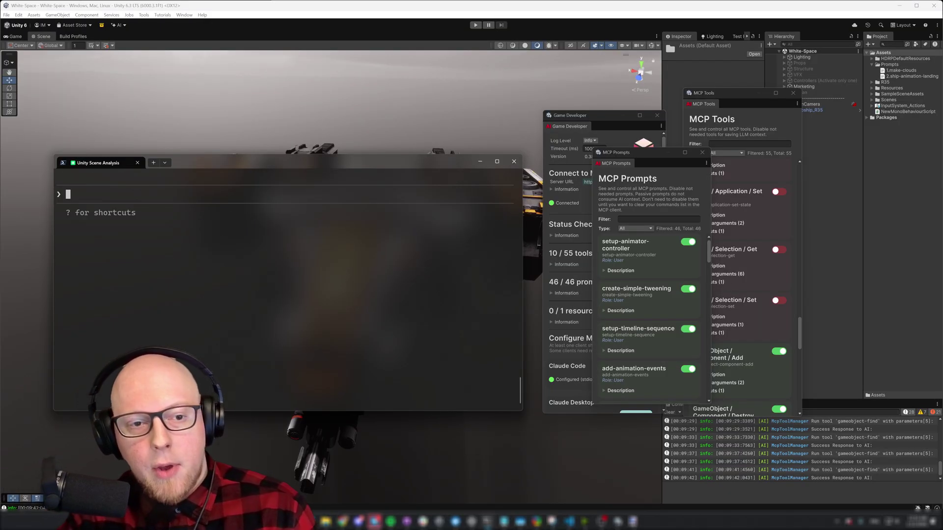
- Make the Claude terminal taller and read through its summary of the main scene objects
{"action": "scroll", "coordinate": [258, 279], "scroll_direction": "up", "scroll_amount": 8}
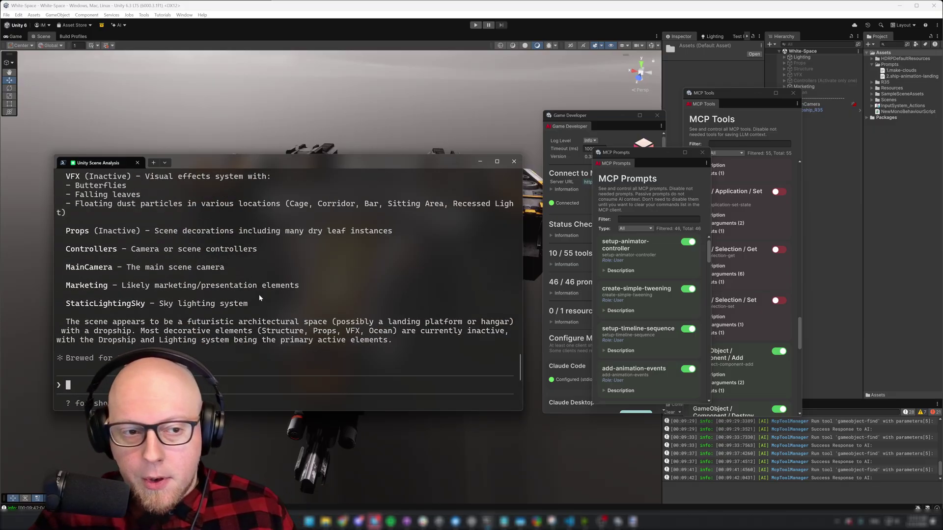
{"action": "scroll", "coordinate": [257, 292], "scroll_direction": "up", "scroll_amount": 6}
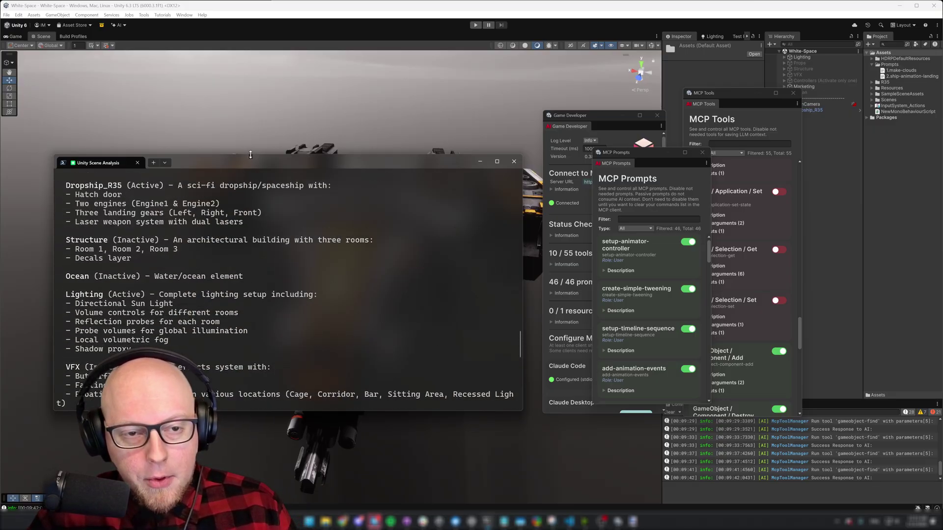
{"action": "left_click_drag", "start_coordinate": [251, 154], "coordinate": [250, 73]}
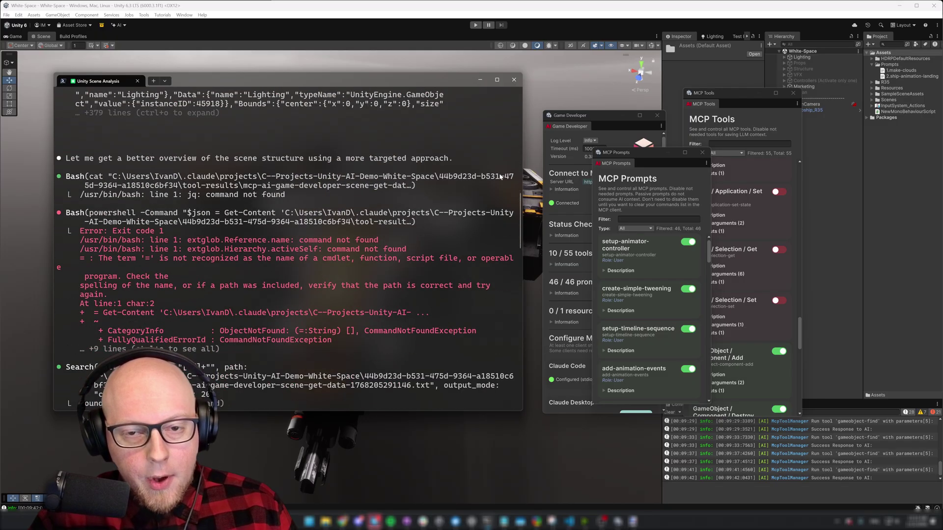
{"action": "scroll", "coordinate": [185, 207], "scroll_direction": "up", "scroll_amount": 5}
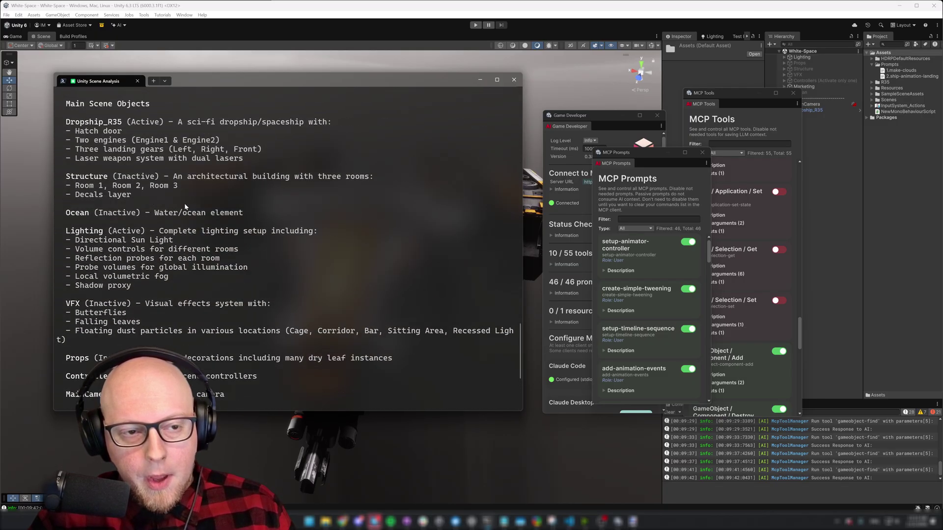
- Compare Claude's summary with the Hierarchy by inspecting Dropship_R35, its Engine1 and Engine2 children, and the VFX group, and return to the terminal
{"action": "left_click_drag", "start_coordinate": [66, 122], "coordinate": [123, 124]}
{"action": "left_click_drag", "start_coordinate": [722, 93], "coordinate": [790, 222]}
{"action": "left_click", "coordinate": [808, 111]}
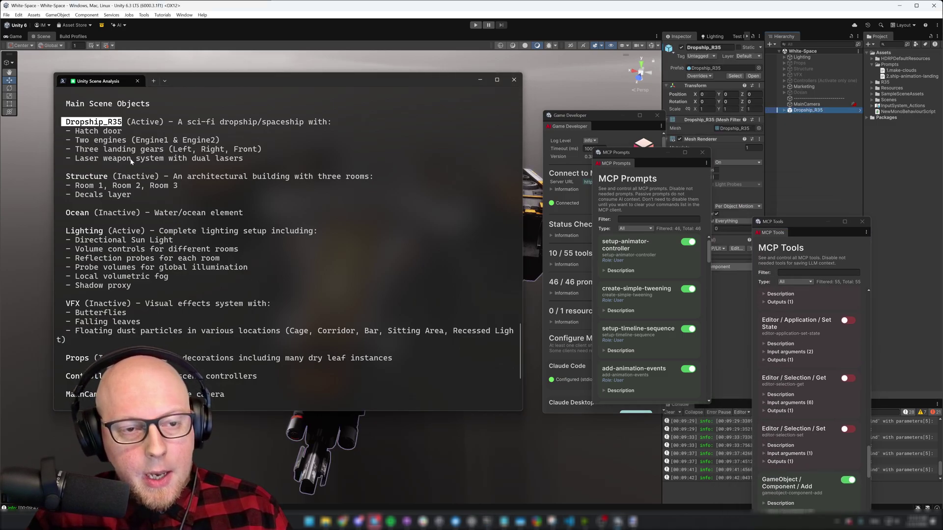
{"action": "left_click_drag", "start_coordinate": [137, 140], "coordinate": [206, 141]}
{"action": "left_click", "coordinate": [784, 110]}
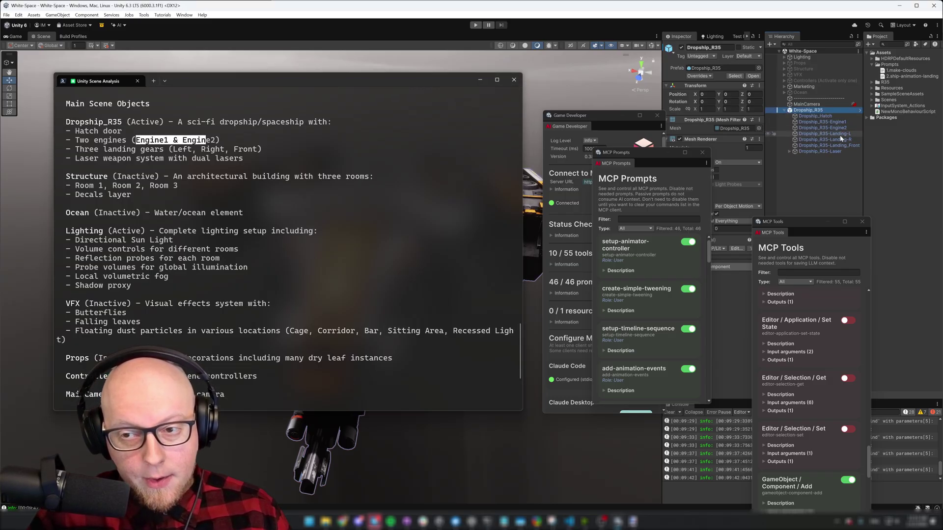
{"action": "left_click", "coordinate": [819, 122]}
{"action": "left_click", "coordinate": [835, 129]}
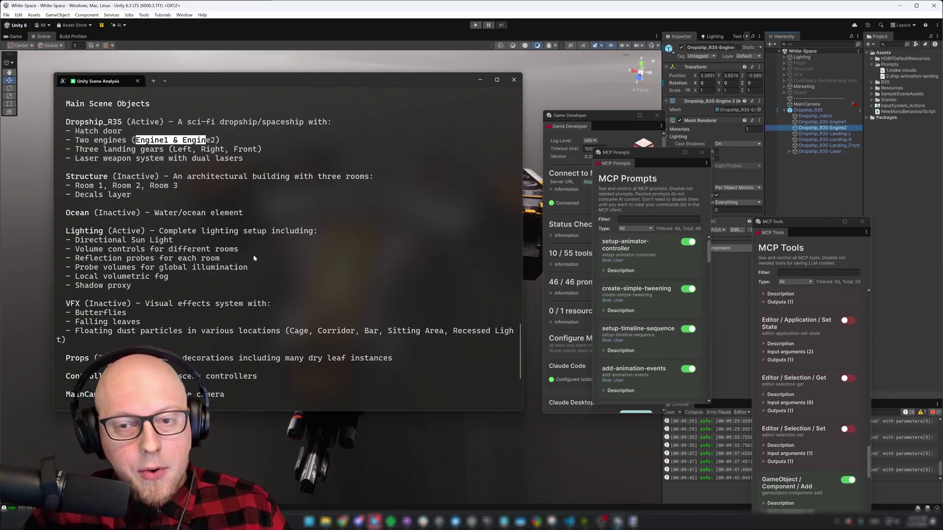
{"action": "left_click", "coordinate": [784, 74]}
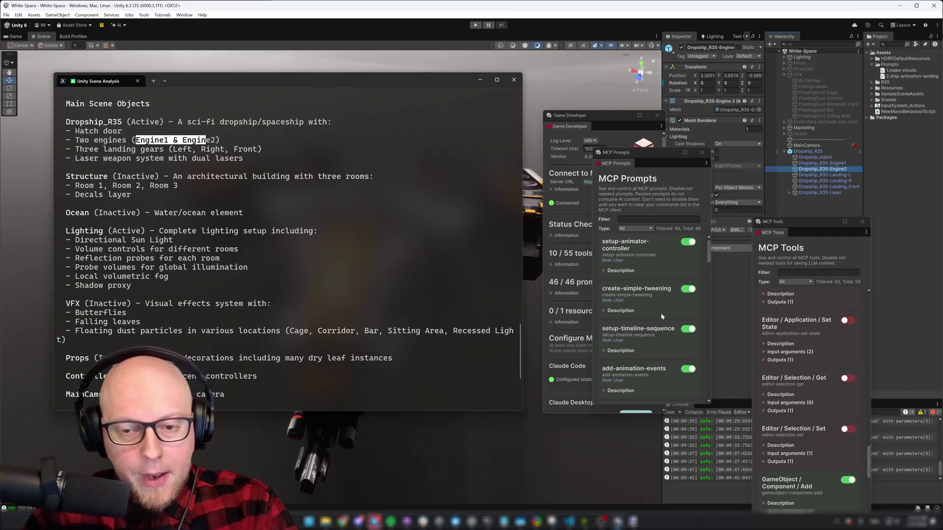
{"action": "key", "text": "alt+Tab"}
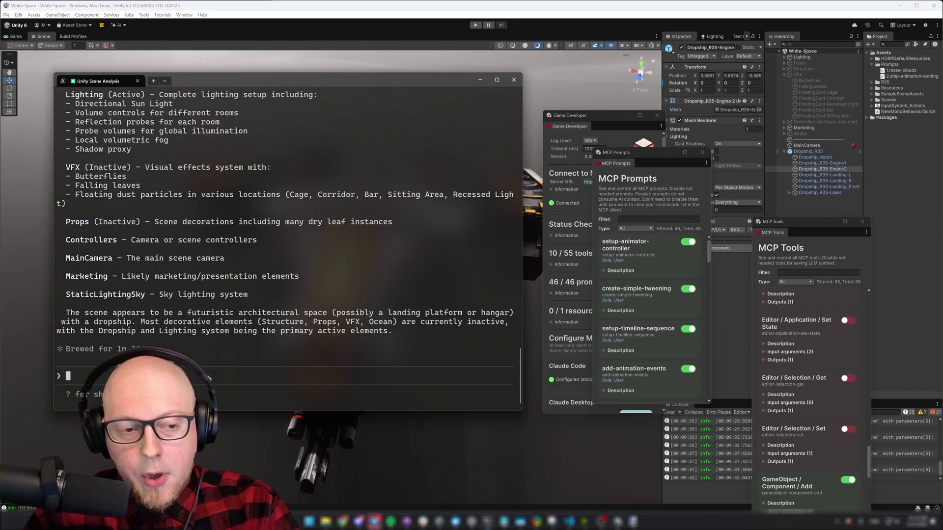